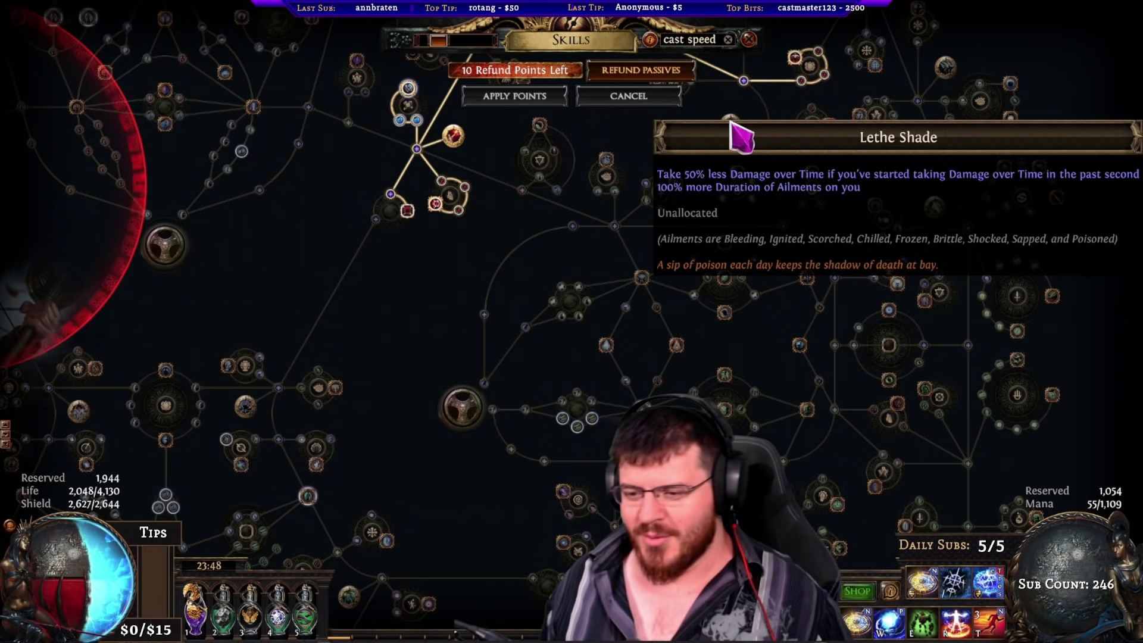
Step: Close the passive skill tree and resume moving the character through the Wasteland map
key(space)
key(p)
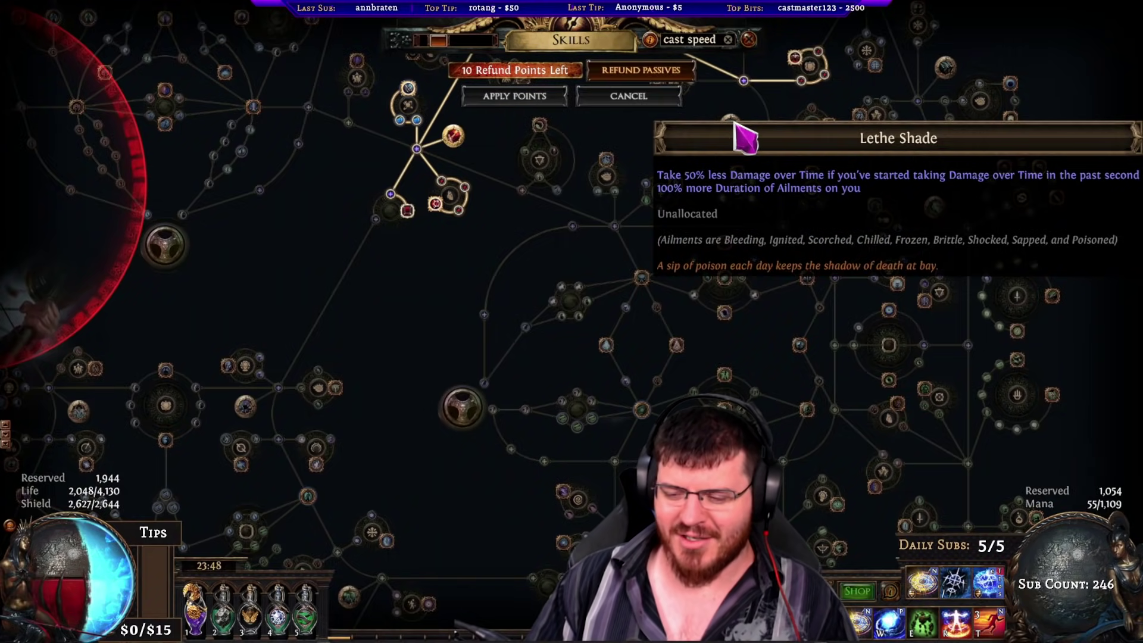
key(Escape)
key(q)
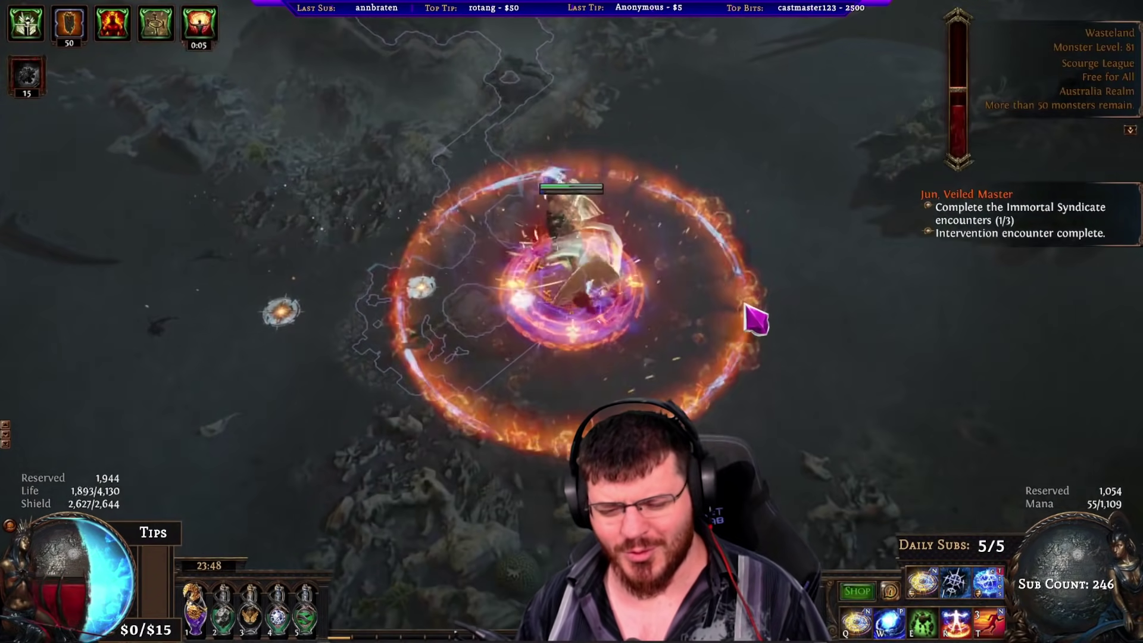
right_click(747, 311)
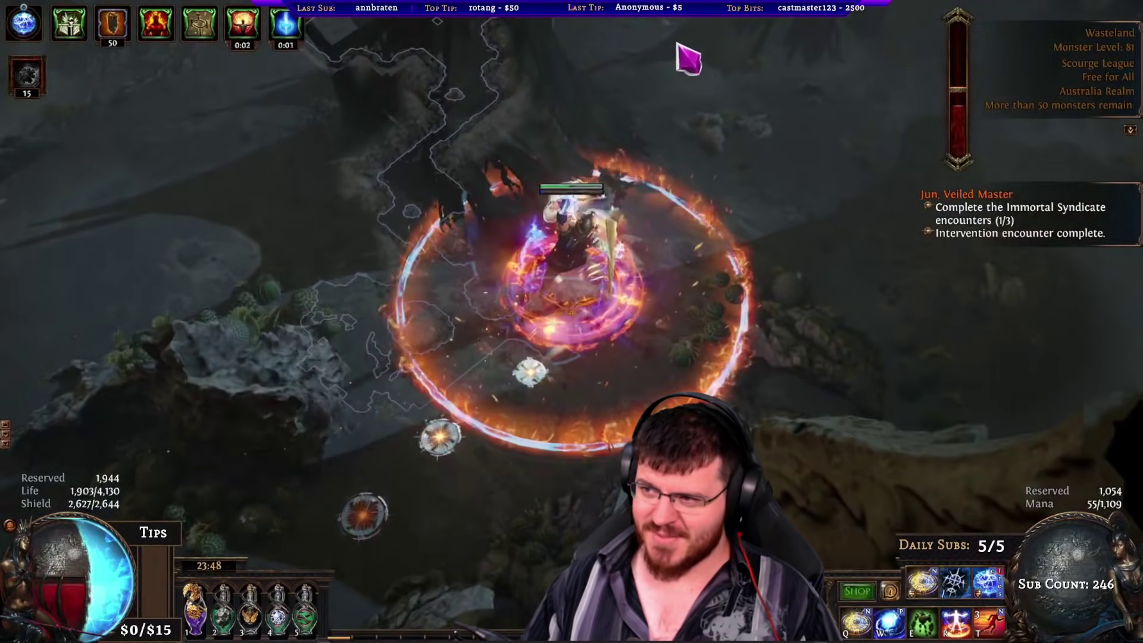
Step: Advance across the Wasteland with the movement skill and attack toward the next monsters
key(q)
mouse_move(566, 34)
mouse_down()
mouse_move(472, 97)
mouse_move(493, 88)
mouse_move(779, 119)
mouse_move(893, 147)
mouse_move(826, 307)
mouse_move(866, 326)
mouse_move(865, 418)
mouse_move(756, 476)
mouse_move(801, 458)
mouse_move(737, 359)
mouse_move(631, 465)
mouse_move(643, 465)
mouse_up()
key(t)
key(t)
right_click(865, 419)
right_click(736, 359)
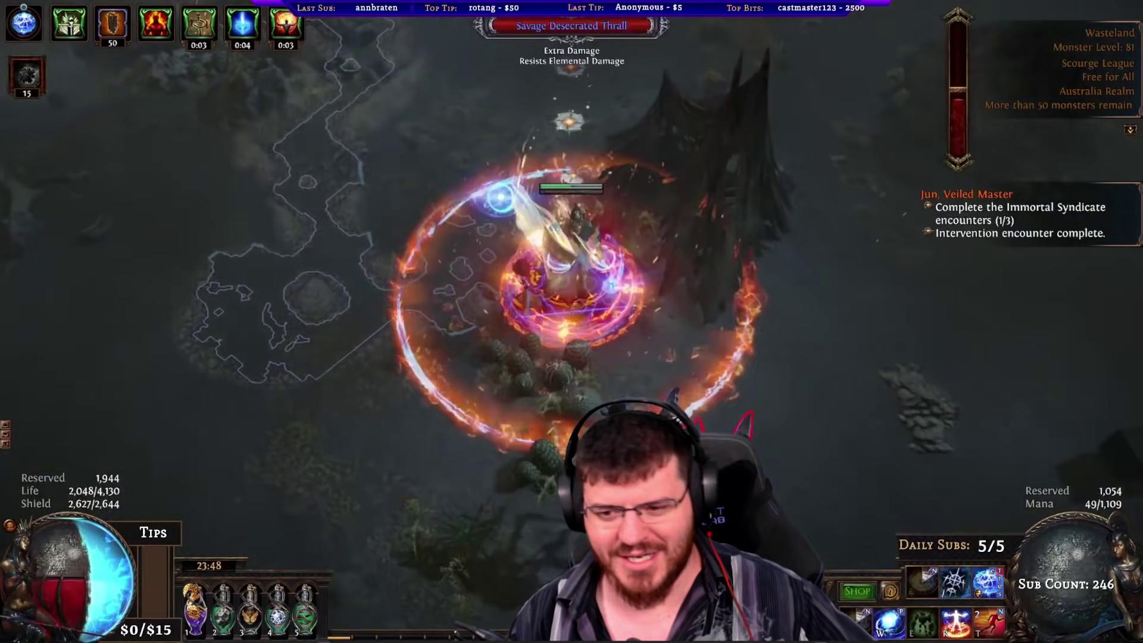
Step: Activate flasks 1, 2, 4 and 5 and attack the monsters around the Savage Desecrated Thrall
key(t)
key(1)
key(2)
key(4)
key(5)
drag(900, 315, 754, 438)
key(t)
drag(839, 290, 829, 165)
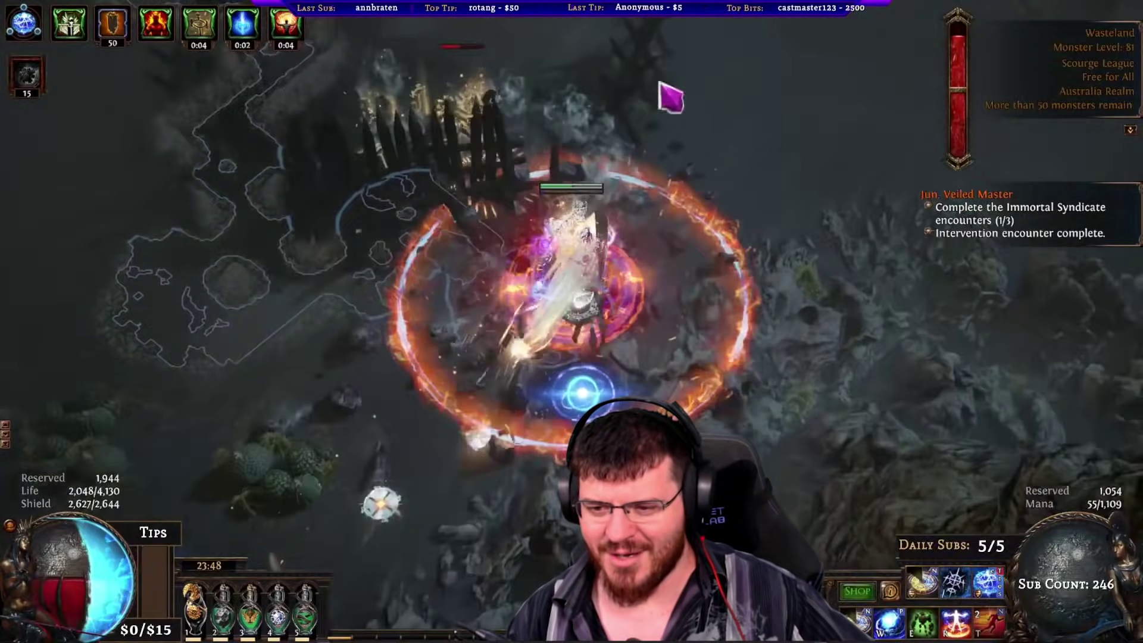
Step: Move past the wooden palisade and attack the Ancient Bonestalker pack
drag(658, 84, 749, 125)
mouse_move(656, 100)
mouse_down()
mouse_move(578, 87)
mouse_move(761, 193)
mouse_move(868, 364)
mouse_move(531, 559)
mouse_move(383, 544)
mouse_move(880, 500)
mouse_move(714, 428)
mouse_move(464, 286)
mouse_move(215, 174)
mouse_move(660, 333)
mouse_move(848, 461)
mouse_up()
key(t)
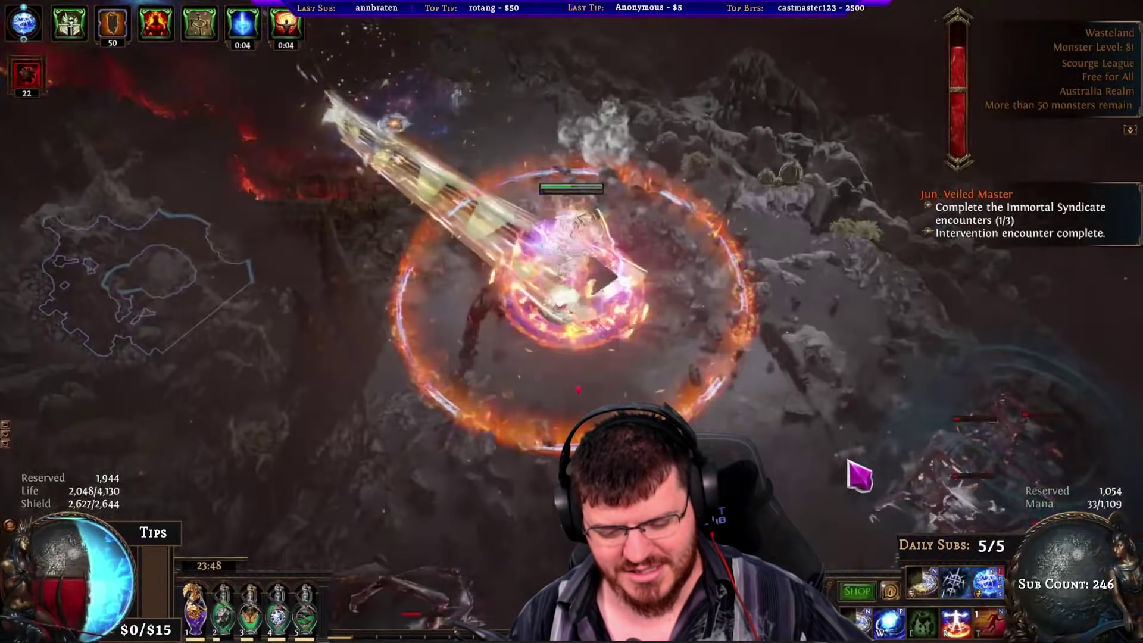
mouse_move(758, 425)
mouse_down()
mouse_move(527, 539)
mouse_move(354, 476)
mouse_move(364, 438)
mouse_up()
key(t)
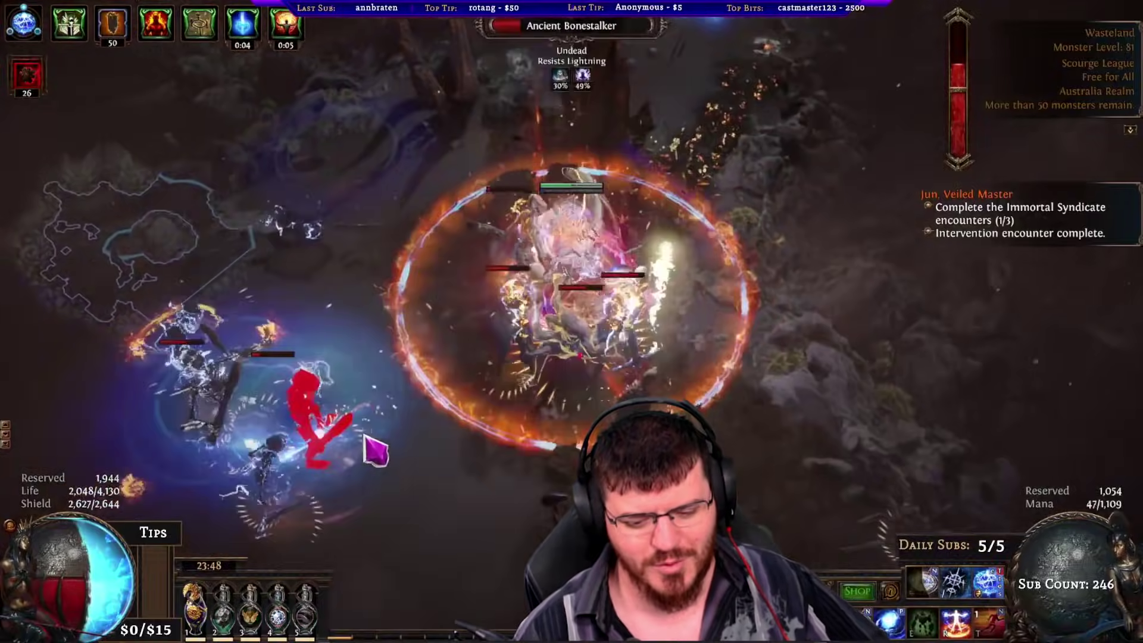
key(r)
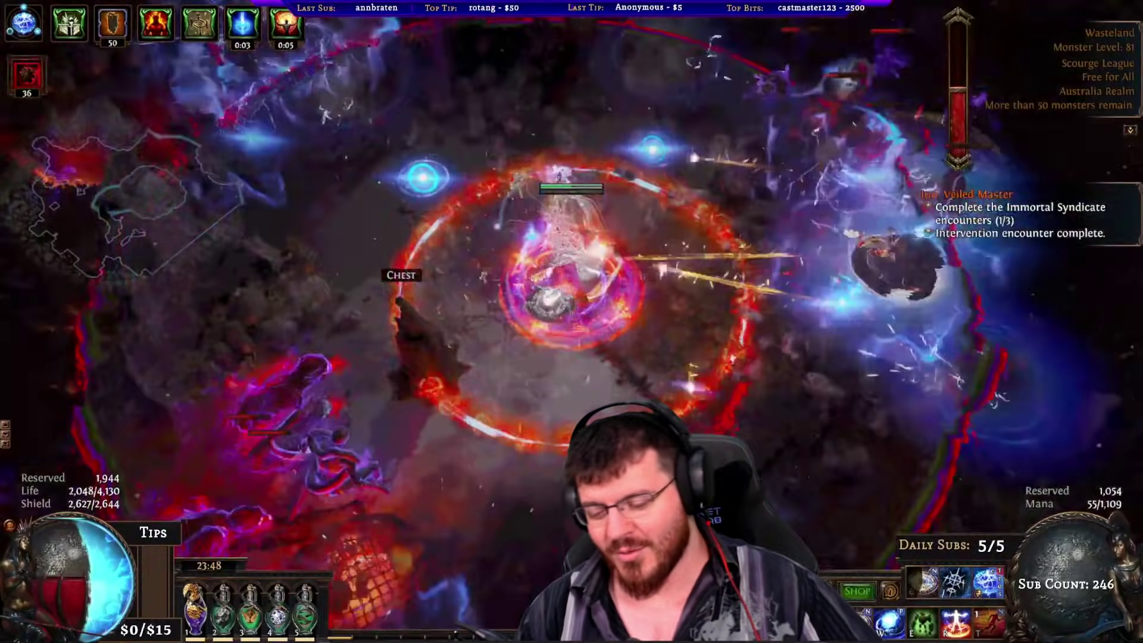
Step: Fight along the red boundary and past the Her Mask drop, attacking the purple monsters
key(t)
drag(382, 211, 387, 202)
key(t)
mouse_move(863, 244)
mouse_down()
mouse_move(870, 288)
mouse_move(615, 133)
mouse_move(975, 99)
mouse_move(827, 203)
mouse_up()
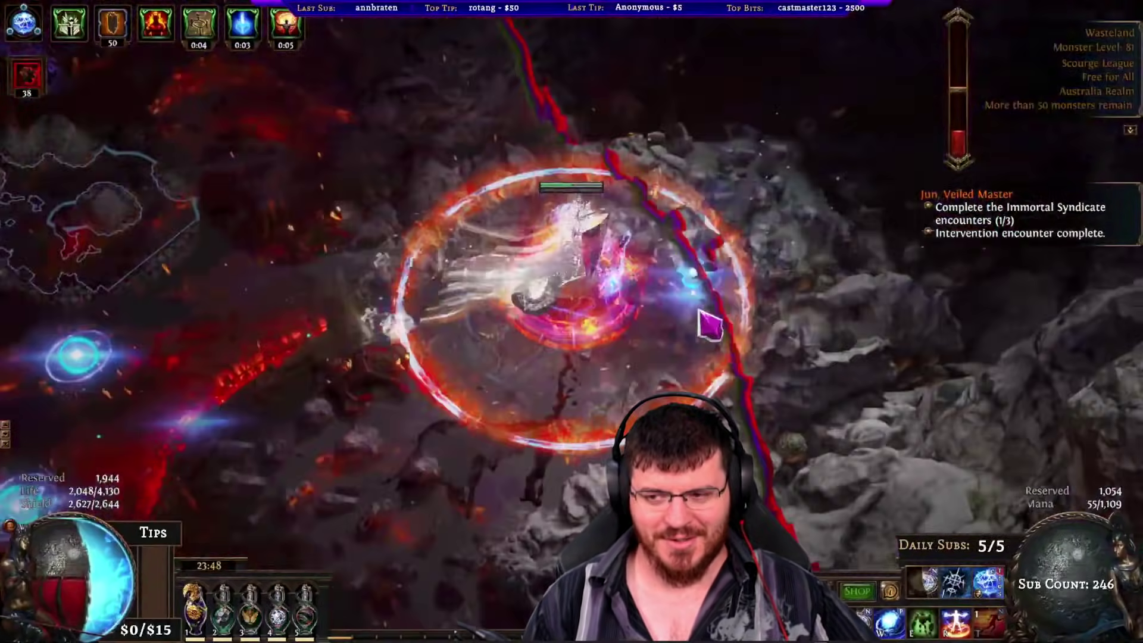
key(t)
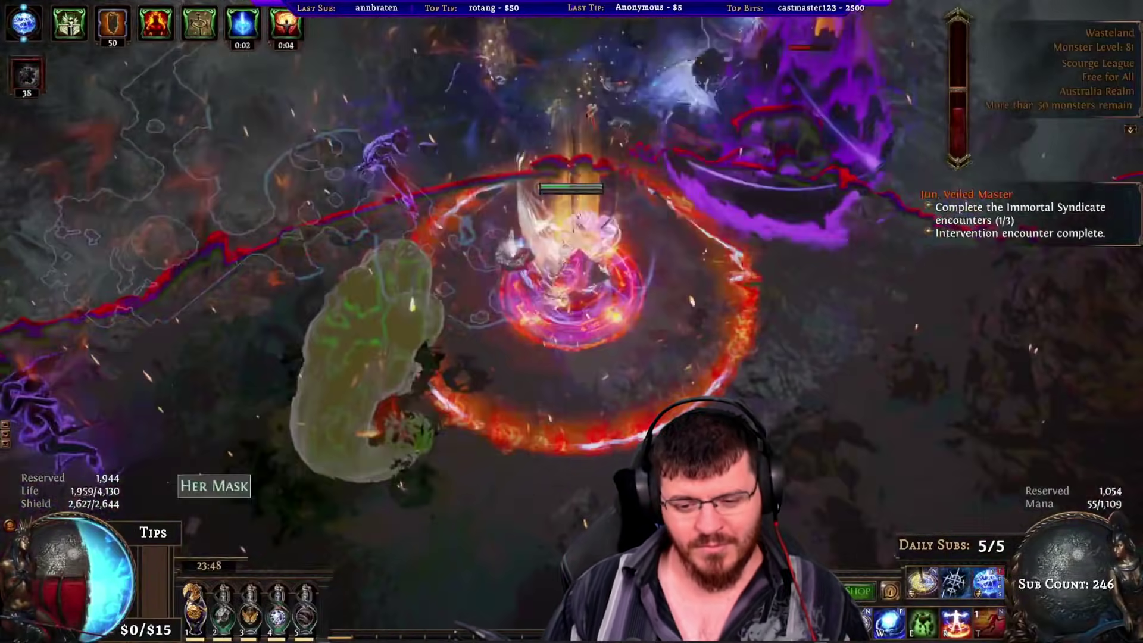
drag(367, 423, 381, 383)
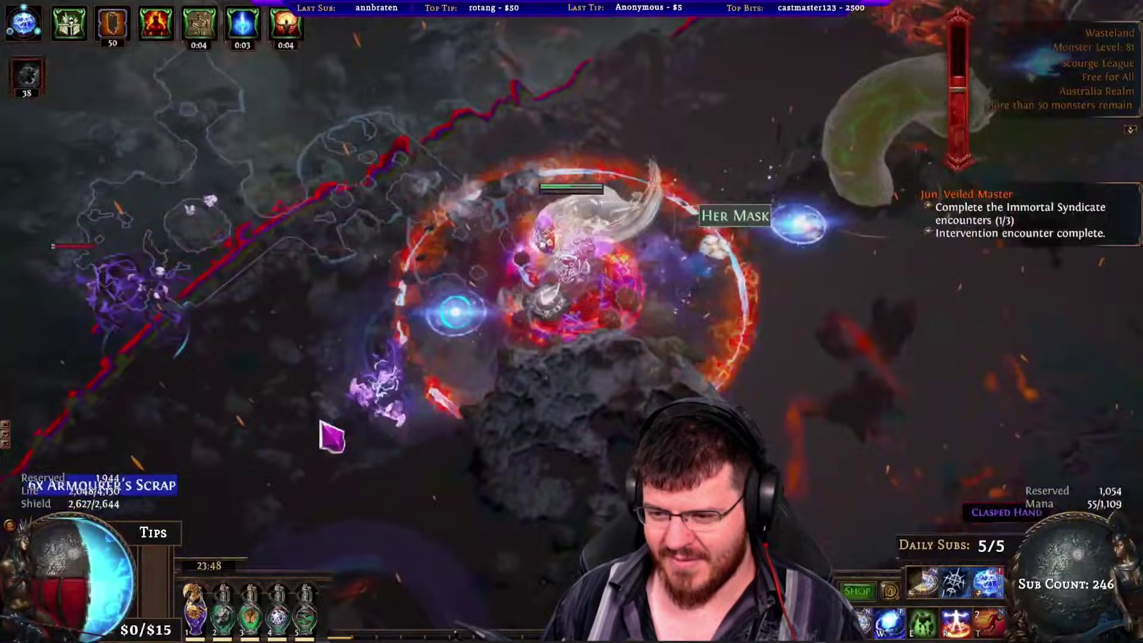
drag(320, 421, 408, 351)
key(t)
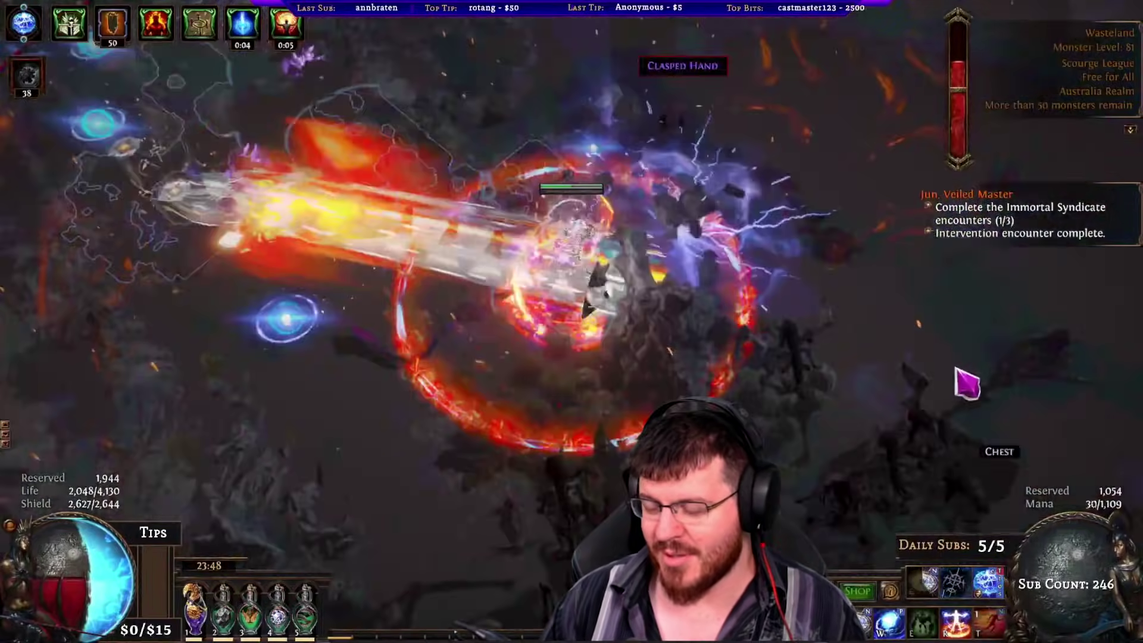
Step: Pass the Clasped Hand drop and chest, dashing between the remaining purple monster groups
drag(873, 412, 566, 149)
mouse_move(729, 397)
mouse_down()
mouse_move(791, 390)
mouse_move(684, 452)
mouse_move(391, 440)
mouse_up()
key(t)
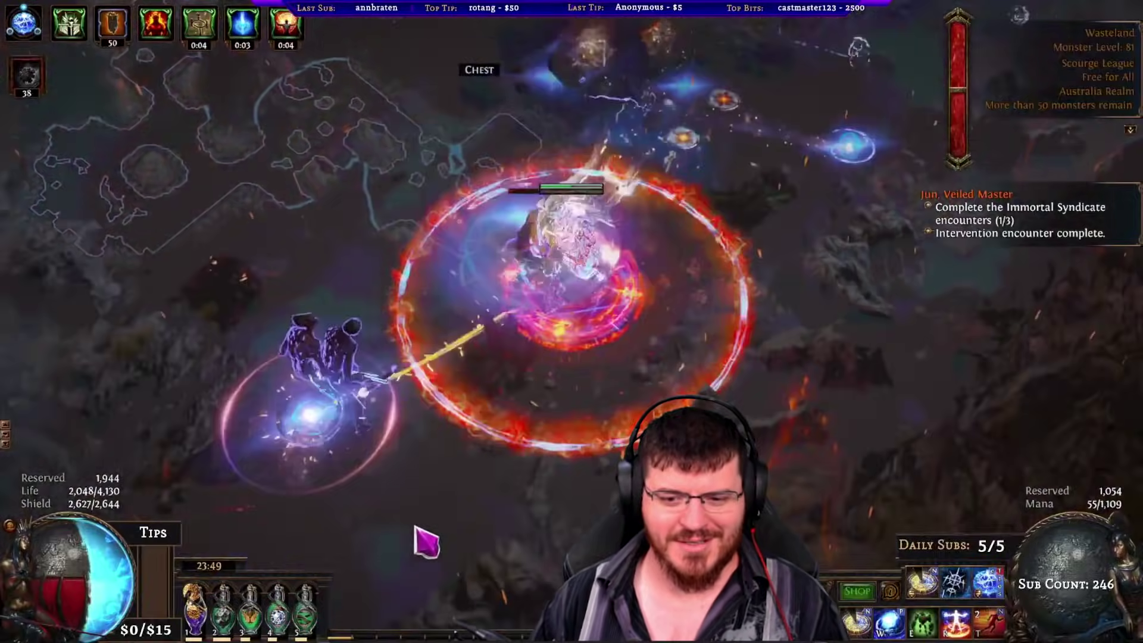
mouse_move(415, 527)
mouse_down()
mouse_move(377, 351)
mouse_move(377, 65)
mouse_up()
key(t)
key(t)
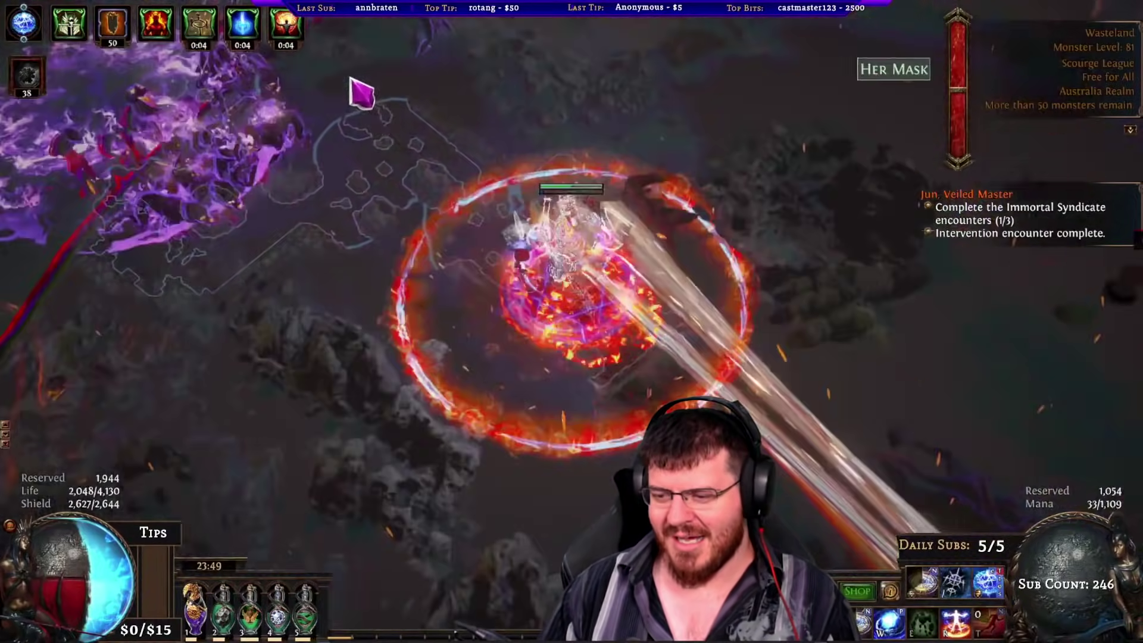
mouse_move(344, 145)
mouse_down()
mouse_move(384, 310)
mouse_move(716, 141)
mouse_move(960, 372)
mouse_move(765, 484)
mouse_up()
key(t)
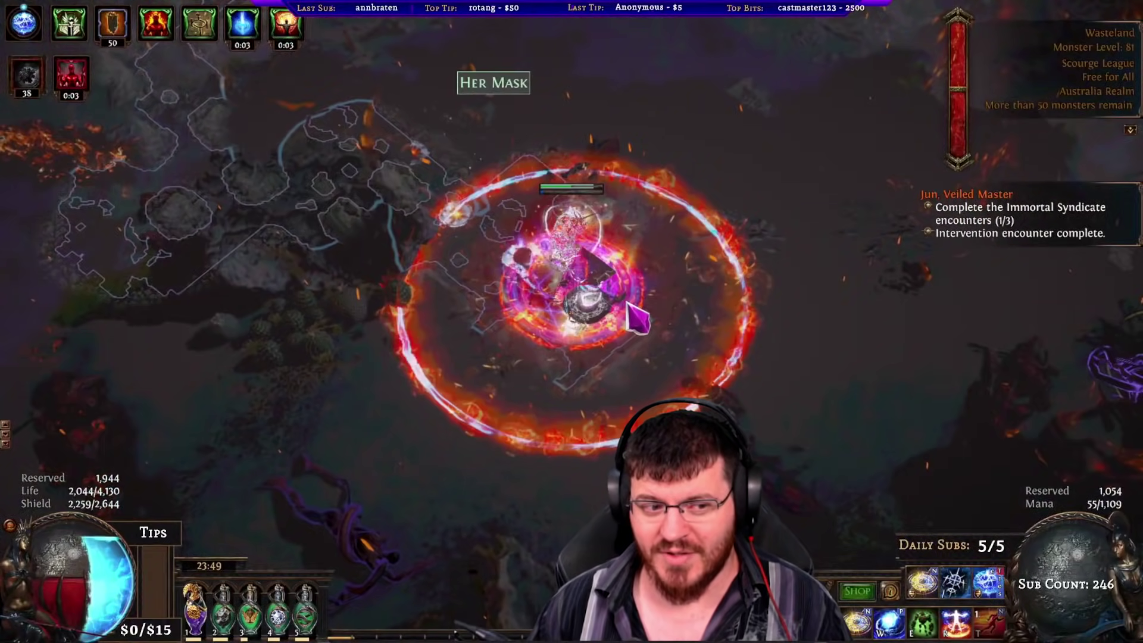
Step: Cross the rocky ground beyond the red boundary and reach the undead pack in the swamp
mouse_move(631, 297)
mouse_down()
mouse_move(974, 360)
mouse_move(1001, 283)
mouse_up()
key(t)
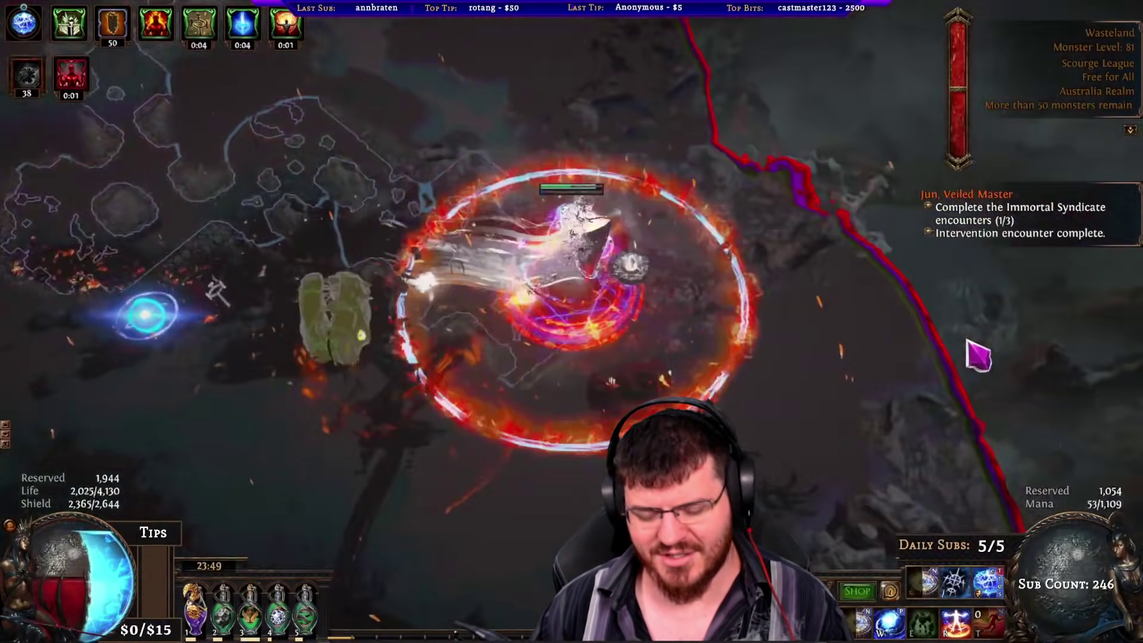
mouse_move(966, 341)
mouse_down()
mouse_move(130, 414)
mouse_move(106, 317)
mouse_up()
key(t)
mouse_move(468, 484)
mouse_down()
mouse_move(523, 506)
mouse_move(655, 506)
mouse_up()
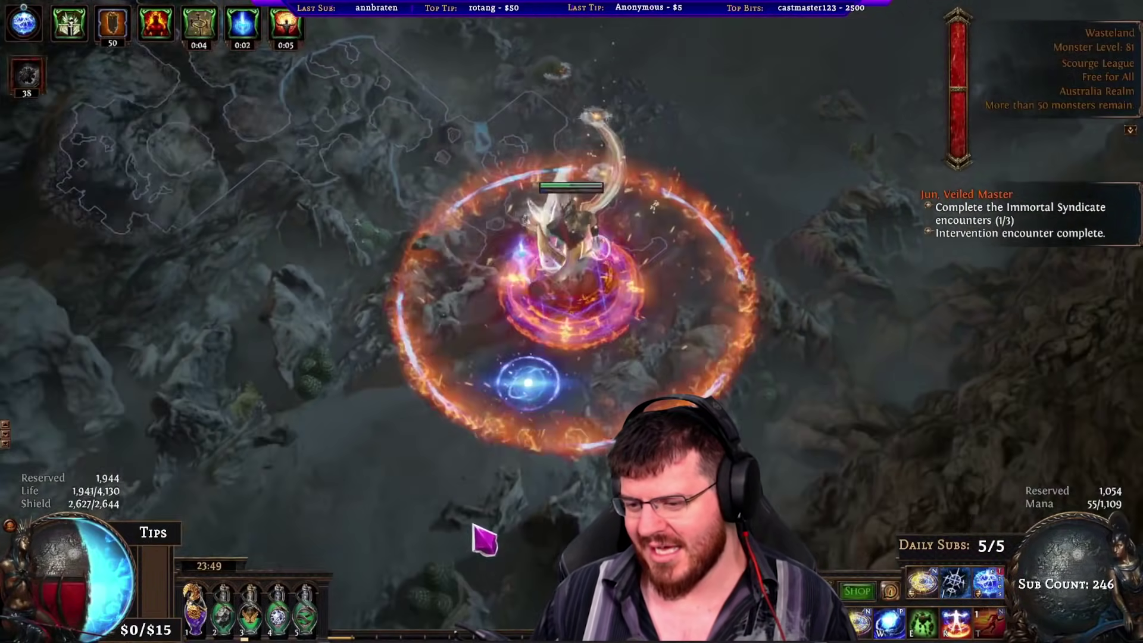
key(t)
mouse_move(473, 525)
mouse_down()
mouse_move(240, 483)
mouse_move(524, 494)
mouse_move(423, 539)
mouse_up()
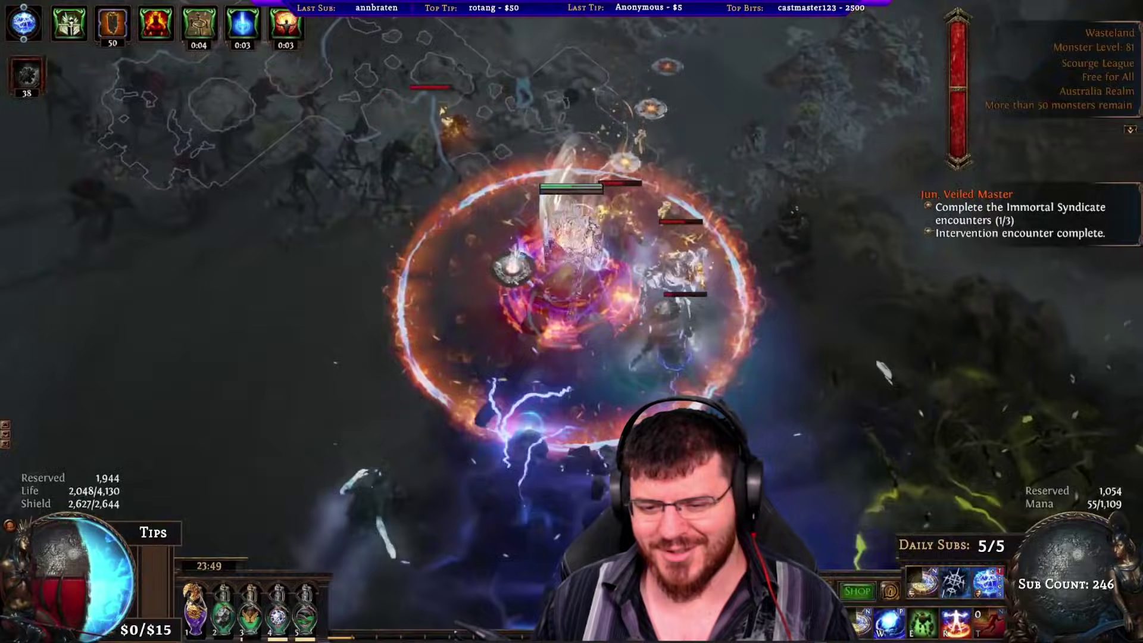
Step: Attack the Bonewarped Warrior pack and continue to the map boss area
key(t)
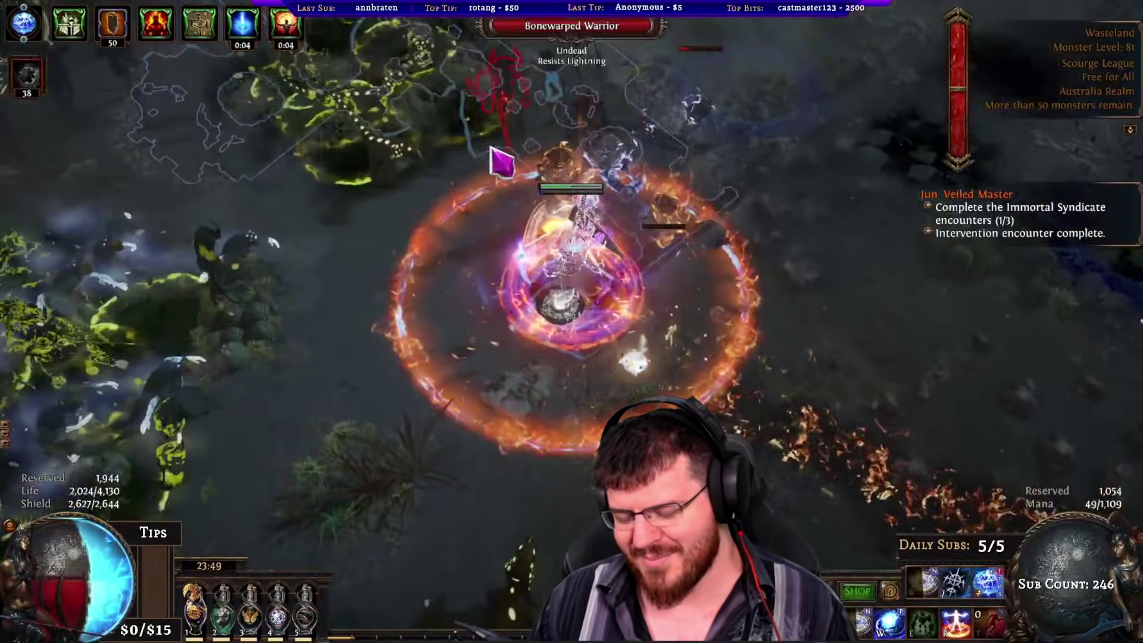
mouse_move(490, 148)
mouse_down()
mouse_move(347, 233)
mouse_move(336, 255)
mouse_move(337, 192)
mouse_move(467, 371)
mouse_up()
key(t)
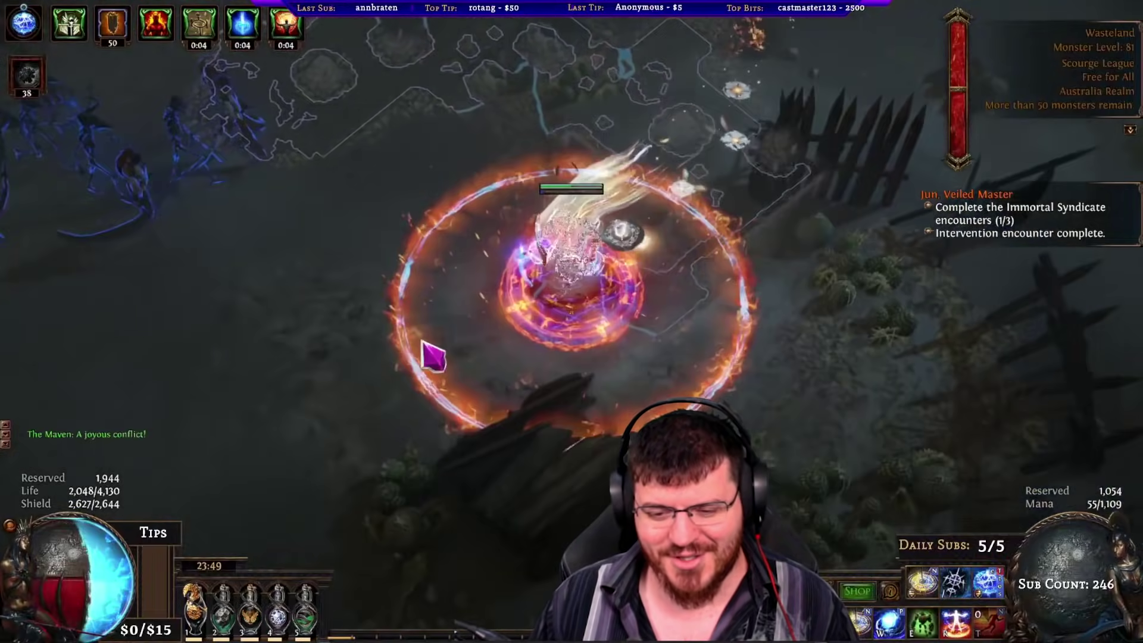
Step: Fight the map boss, The Brittle Emperor, at close range using flasks 2 and 4
mouse_move(422, 342)
mouse_down()
mouse_move(226, 235)
mouse_move(529, 235)
mouse_up()
drag(738, 155, 598, 291)
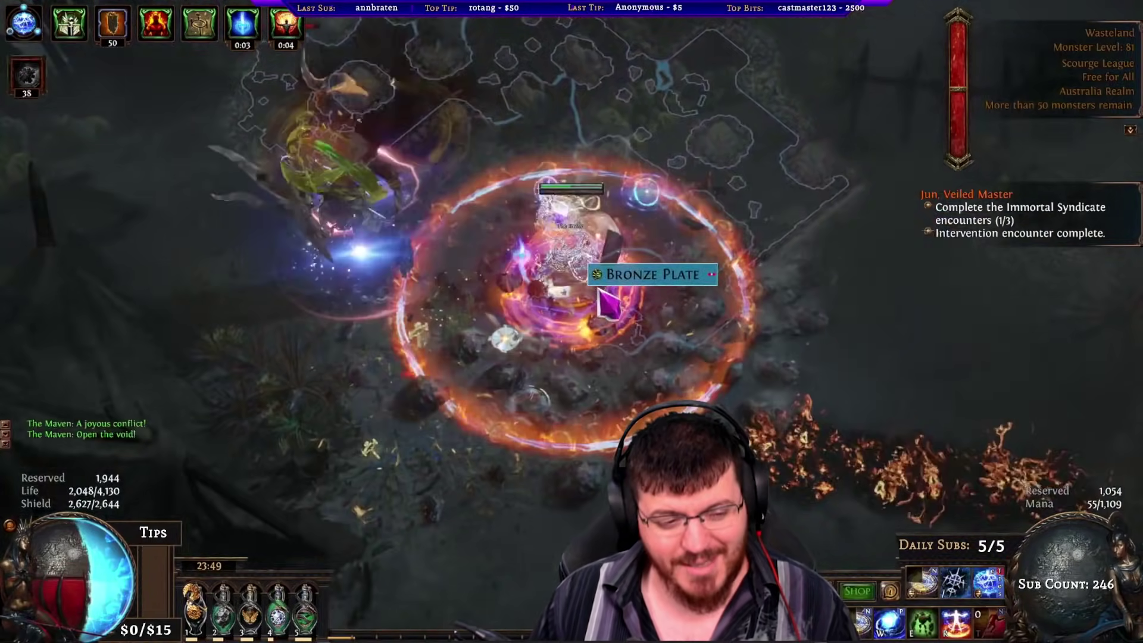
drag(491, 150, 394, 282)
key(2)
key(4)
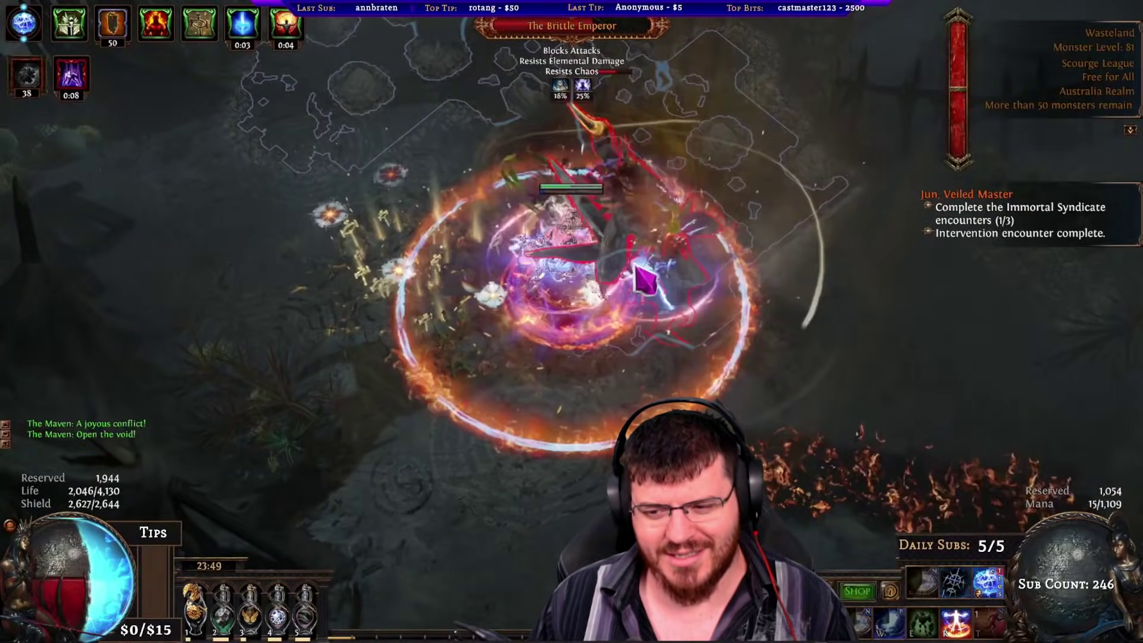
click(645, 278)
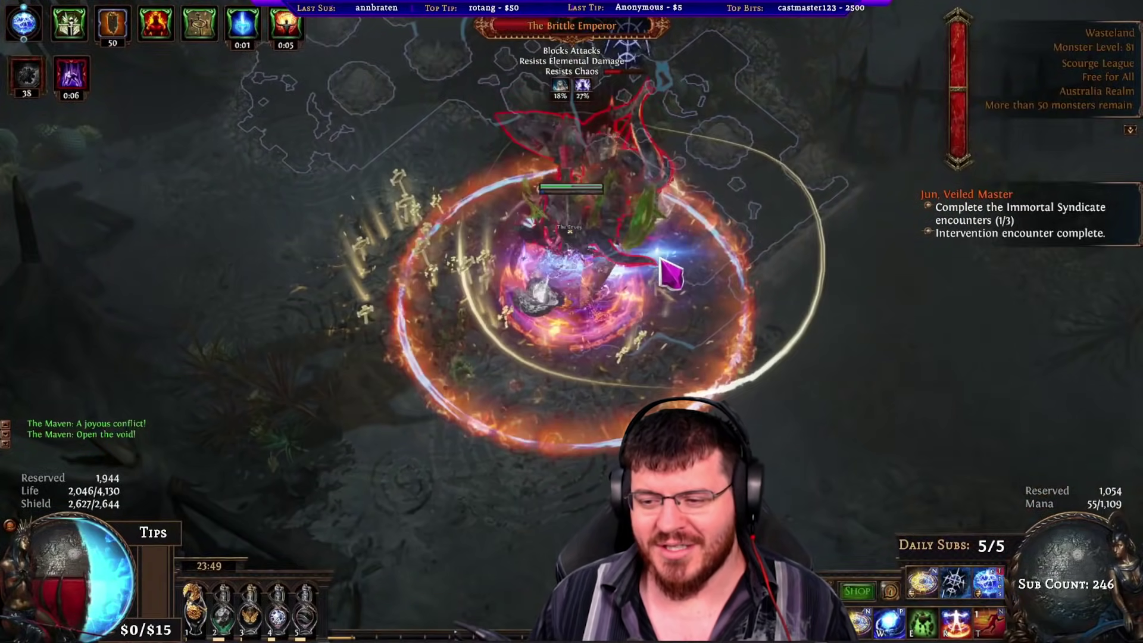
click(583, 278)
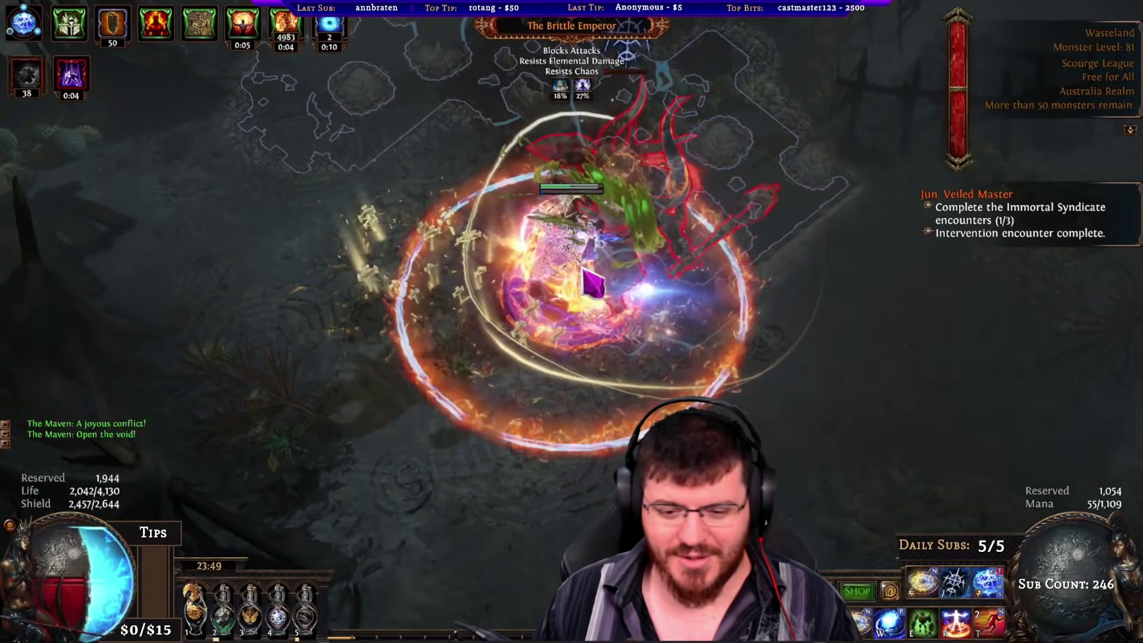
click(601, 277)
Step: Open a portal to the Celestial Nebula Hideout with a scroll from the inventory
key(i)
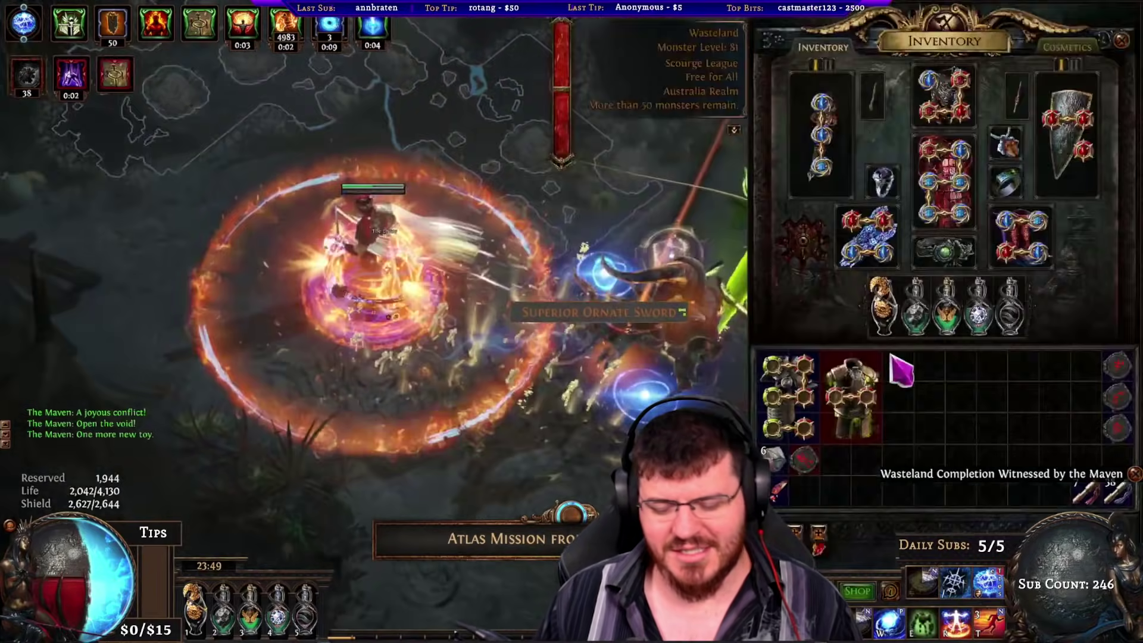
right_click(1127, 500)
key(i)
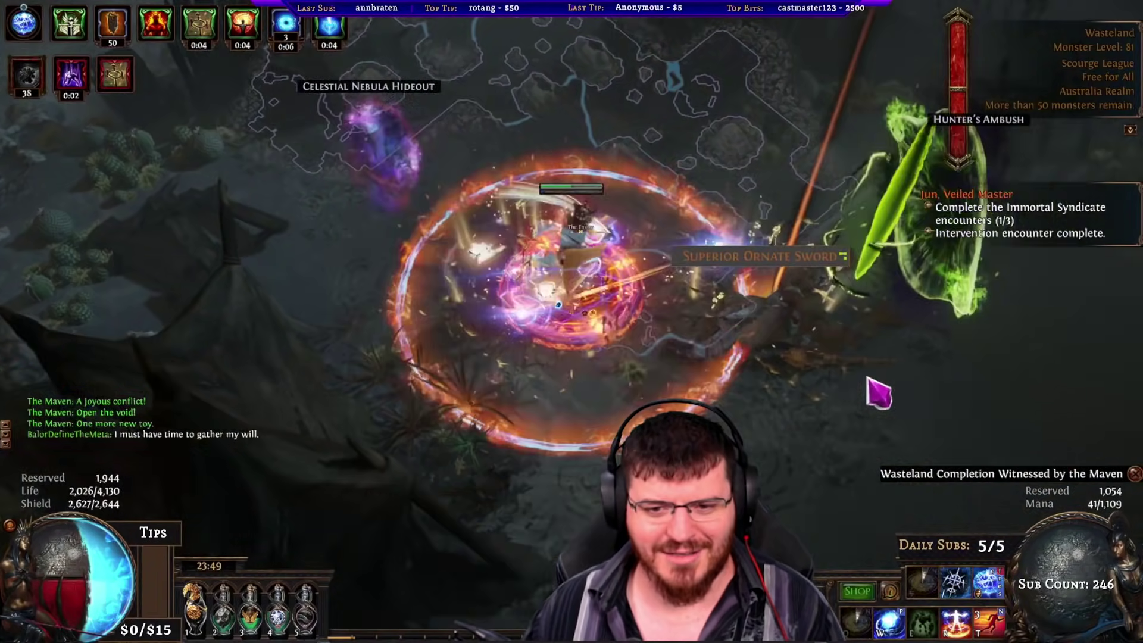
Step: Enter the Hunter's Ambush portal and move to the middle of the stone-walled arena
click(693, 172)
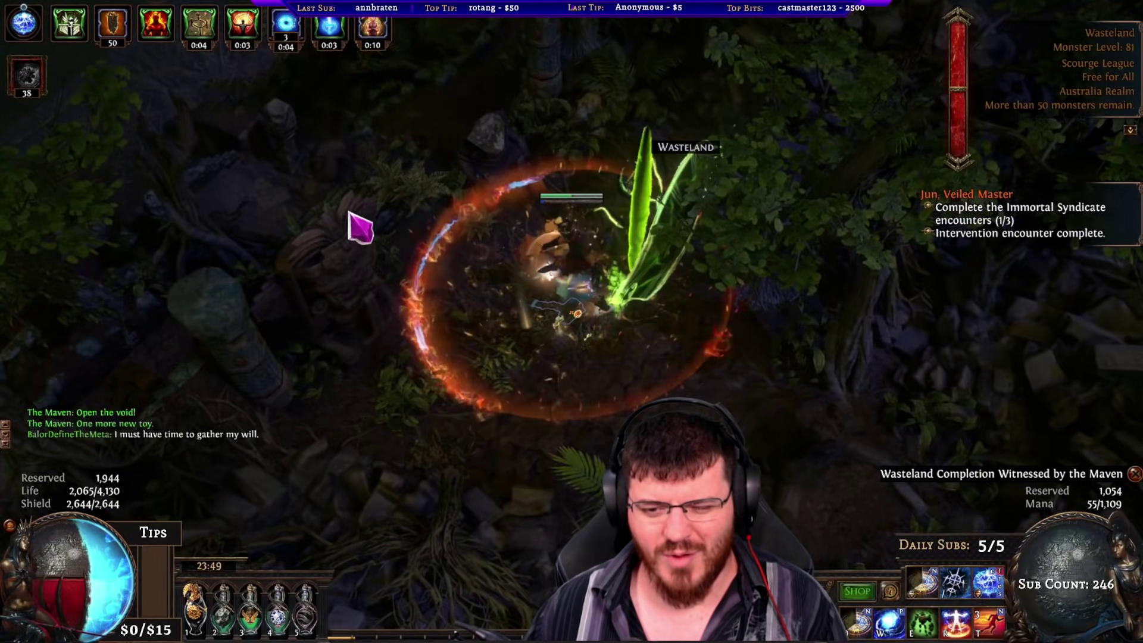
click(298, 181)
key(t)
mouse_move(249, 149)
mouse_down()
mouse_move(305, 198)
mouse_move(492, 267)
mouse_up()
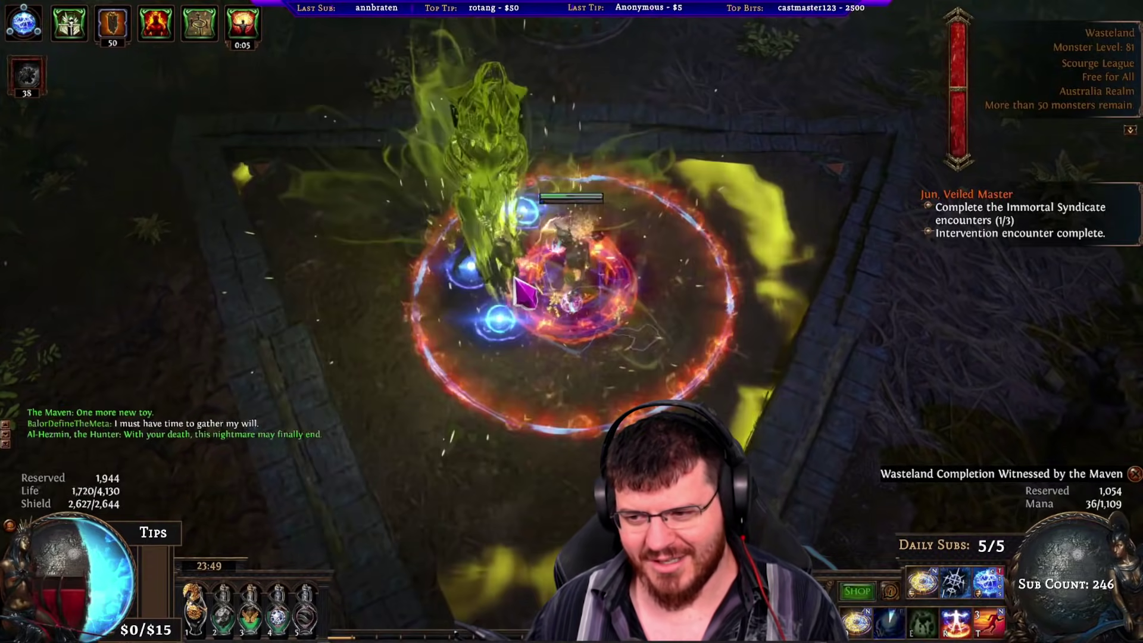
Step: Summon a minion and fight Al-Hezmin, the Hunter, while repositioning around the arena
key(e)
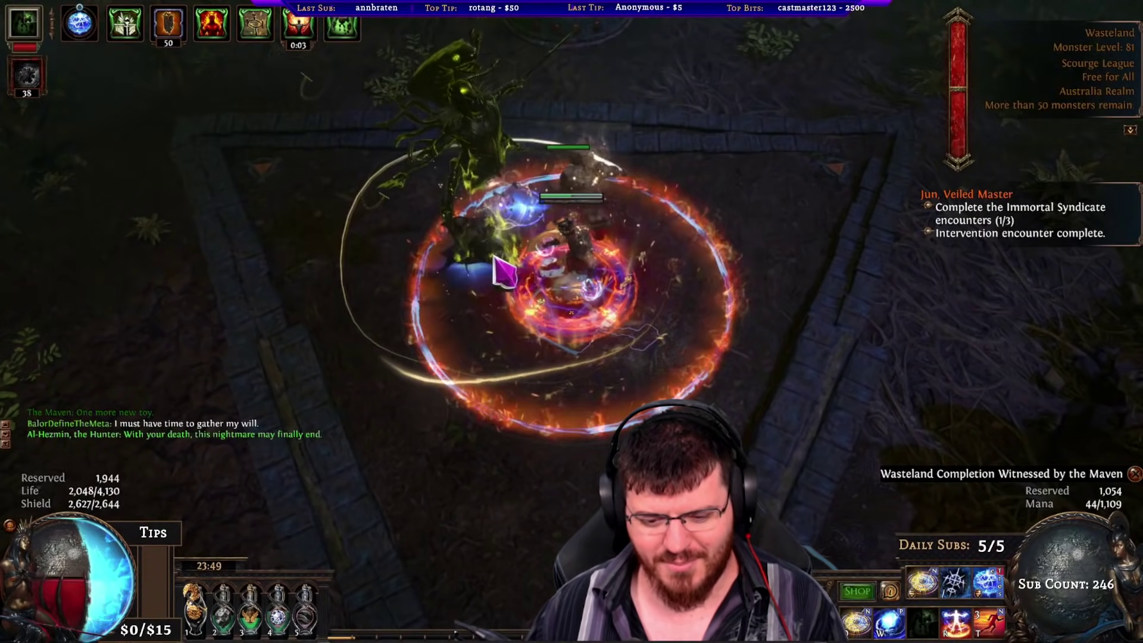
mouse_move(495, 200)
mouse_down()
mouse_move(549, 288)
mouse_move(544, 346)
mouse_move(514, 403)
mouse_move(587, 135)
mouse_up()
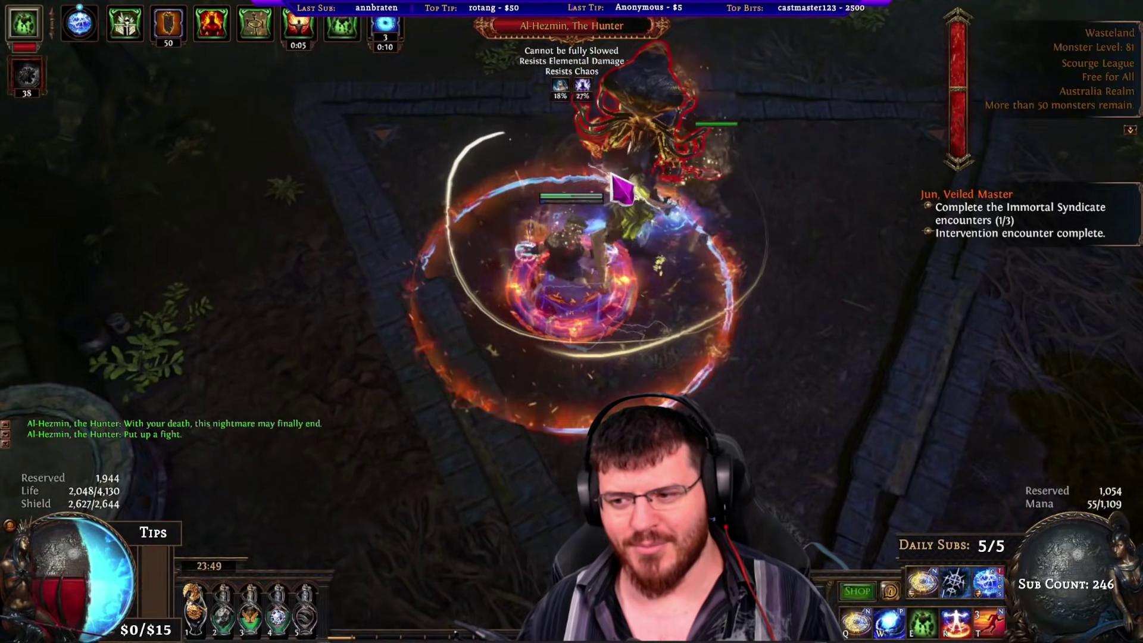
mouse_move(611, 175)
mouse_down()
mouse_move(597, 184)
mouse_move(616, 211)
mouse_move(391, 476)
mouse_move(510, 237)
mouse_move(535, 256)
mouse_move(510, 390)
mouse_move(709, 265)
mouse_move(666, 223)
mouse_move(663, 164)
mouse_move(707, 371)
mouse_move(558, 114)
mouse_move(780, 225)
mouse_move(747, 303)
mouse_move(626, 103)
mouse_move(679, 138)
mouse_move(543, 148)
mouse_move(673, 260)
mouse_move(740, 130)
mouse_move(736, 345)
mouse_move(342, 372)
mouse_move(526, 113)
mouse_move(444, 360)
mouse_move(338, 495)
mouse_move(663, 258)
mouse_move(304, 112)
mouse_up()
key(t)
key(w)
key(t)
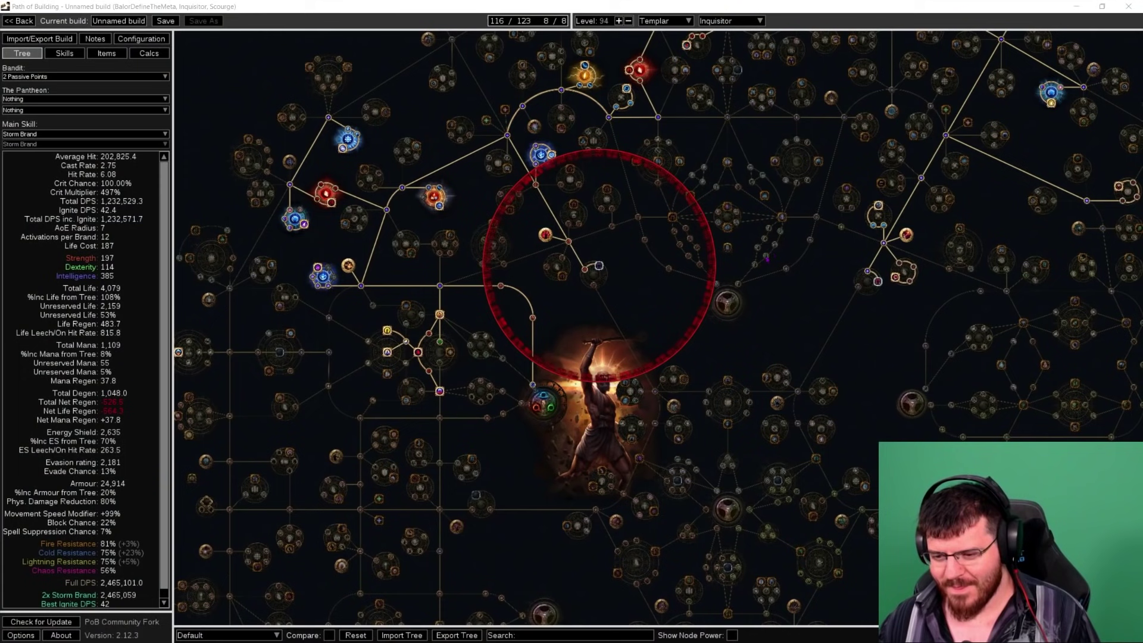
Step: In Path of Building, allocate the Precision passive beside the Attack and Cast Speed, Accuracy node
drag(612, 470, 505, 598)
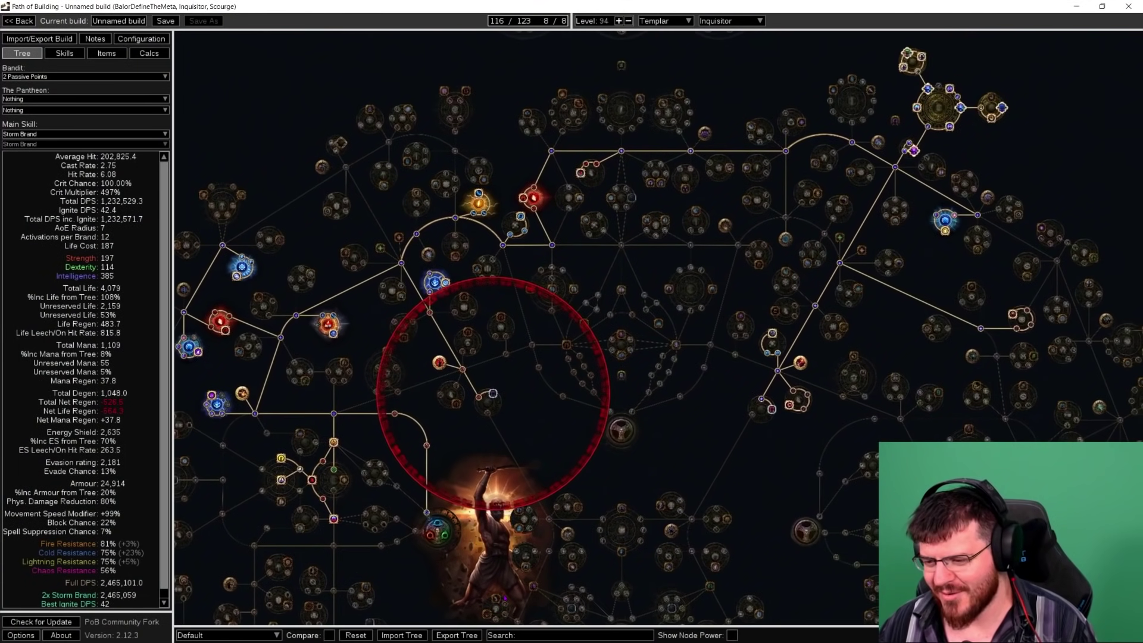
drag(493, 393, 654, 268)
scroll(497, 339, up, 7)
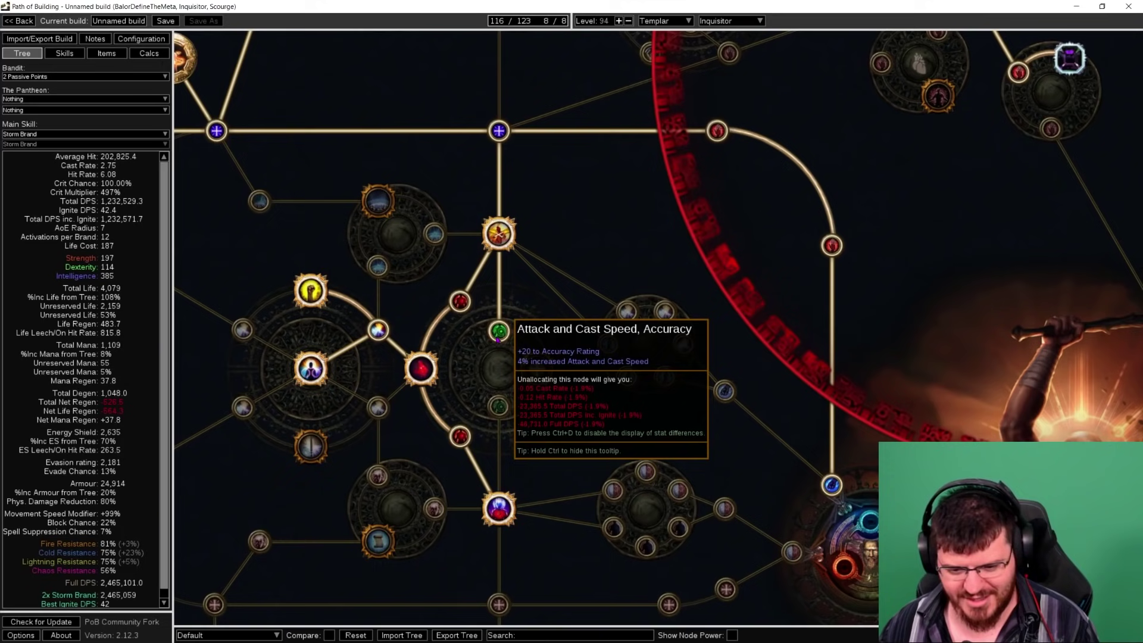
scroll(497, 338, down, 3)
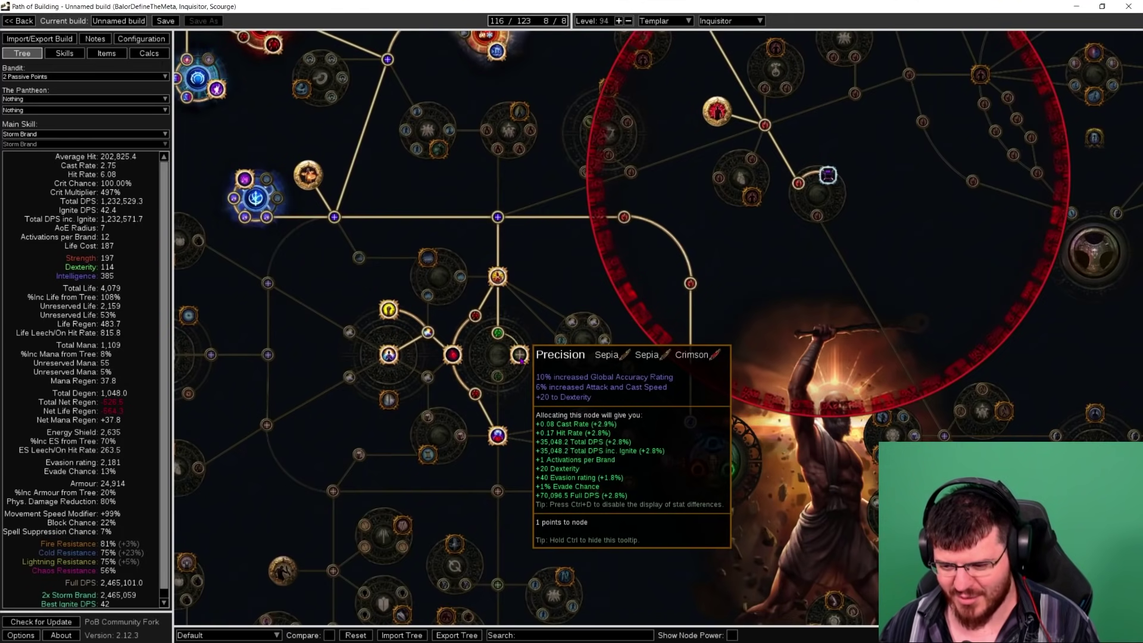
click(520, 355)
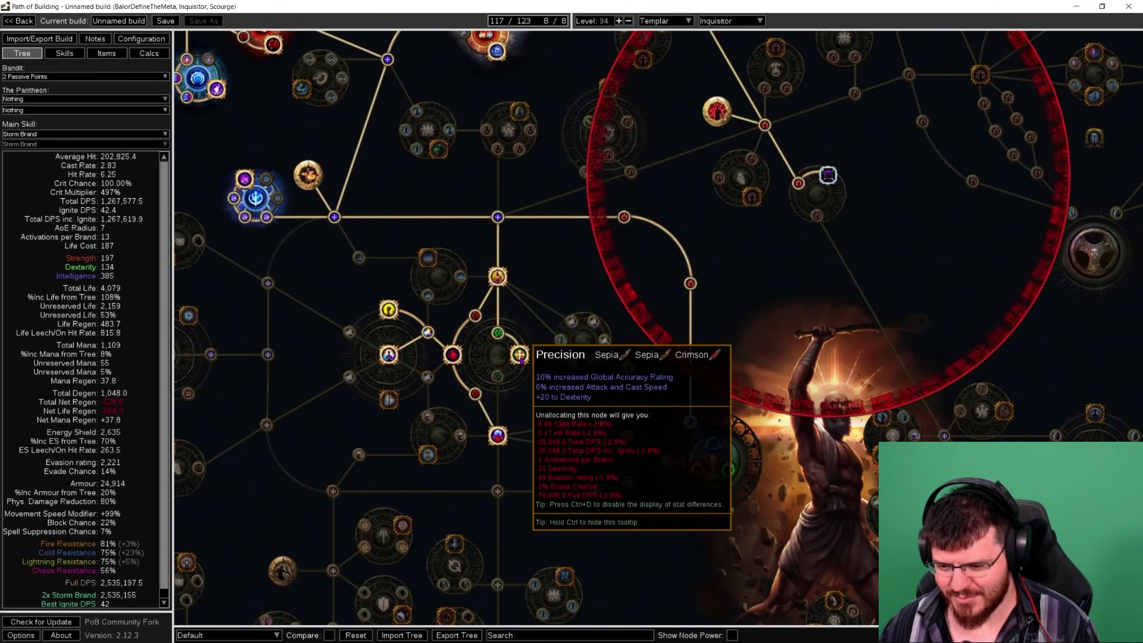
Step: Unallocate the Precision passive beside the Attack and Cast Speed, Accuracy node
click(520, 355)
scroll(519, 356, down, 3)
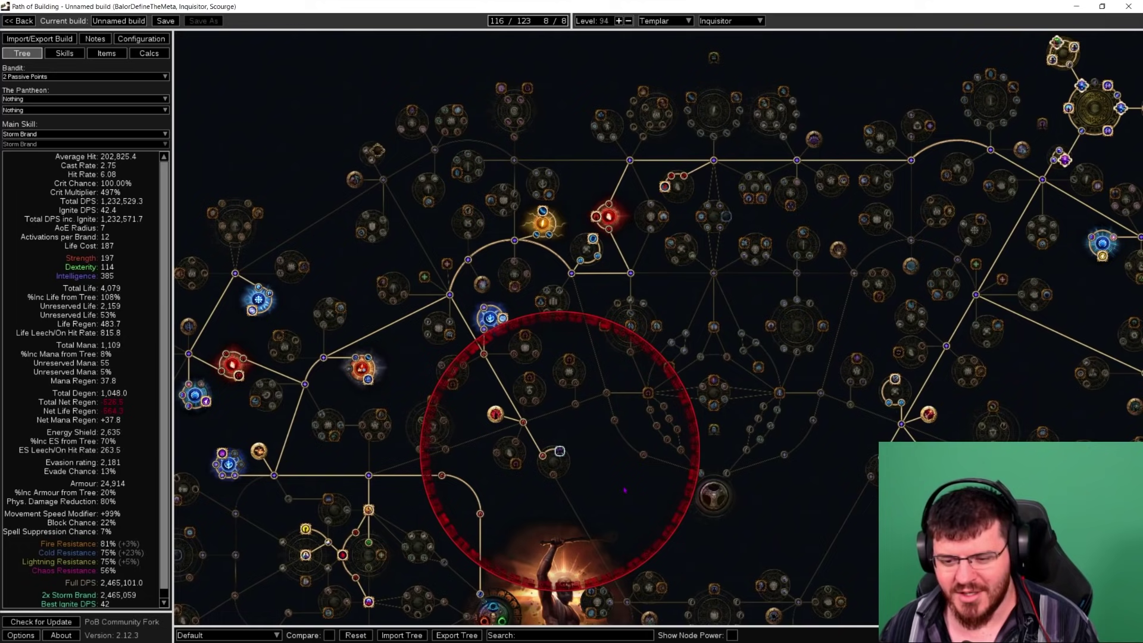
Step: Examine the Life Recoup passive and the allocated paths across the upper part of the passive tree
drag(624, 491, 672, 367)
scroll(857, 336, down, 2)
scroll(669, 367, up, 3)
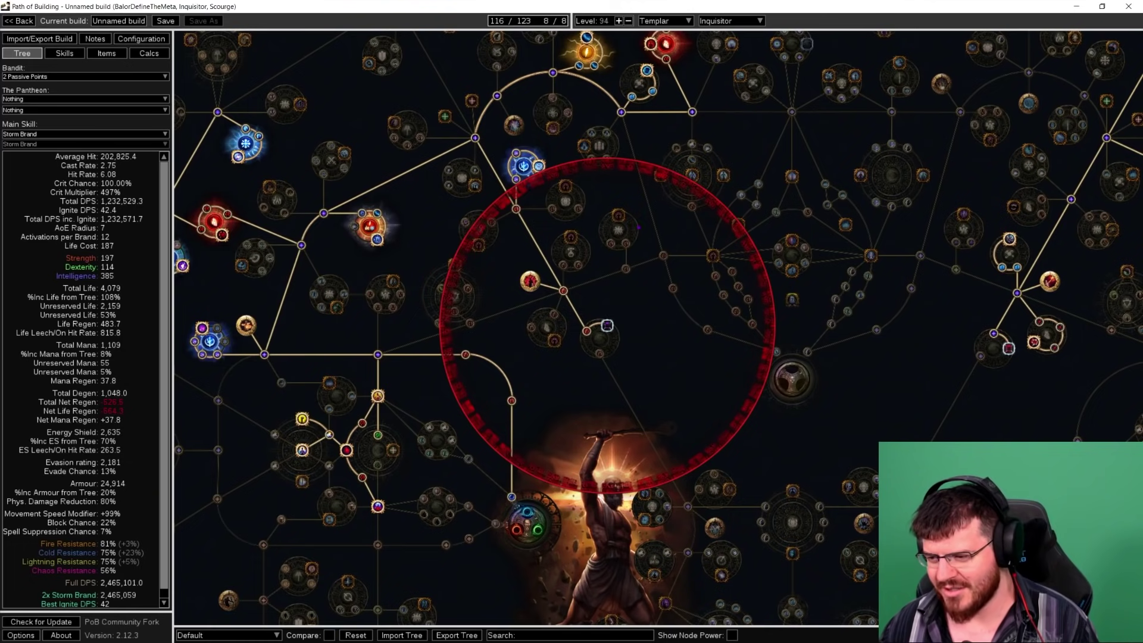
drag(682, 332, 725, 430)
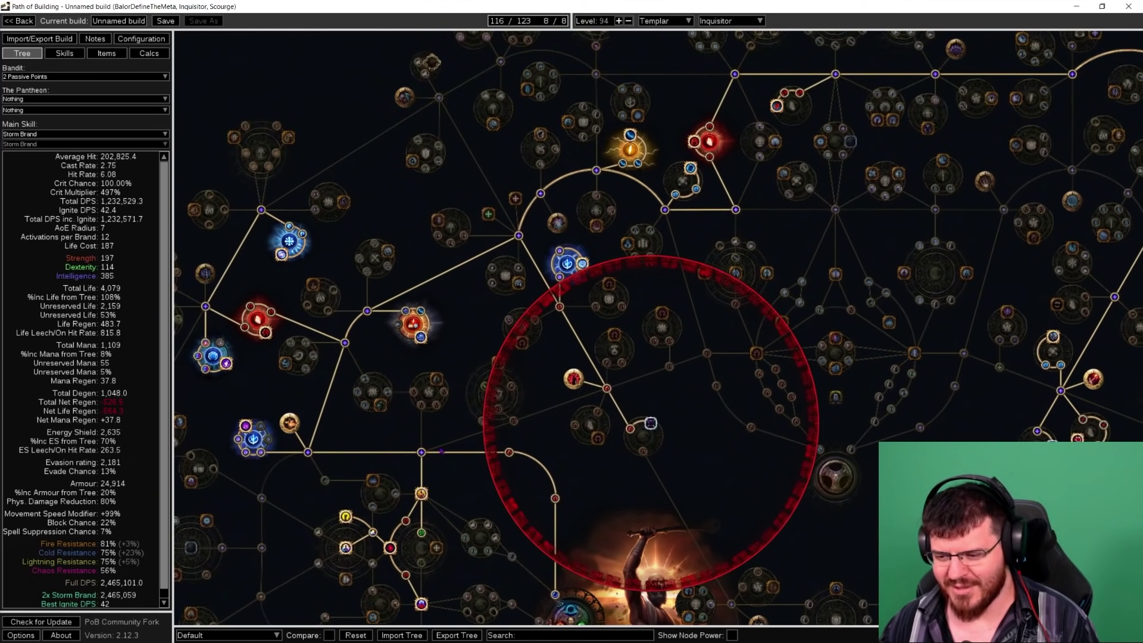
drag(638, 153, 421, 185)
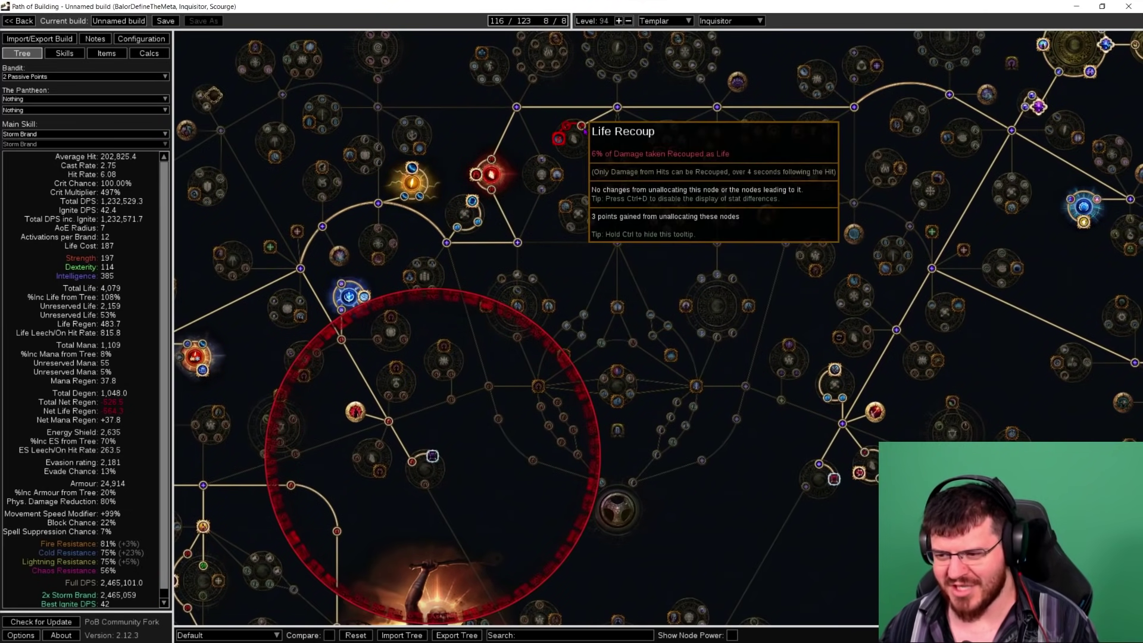
mouse_move(564, 130)
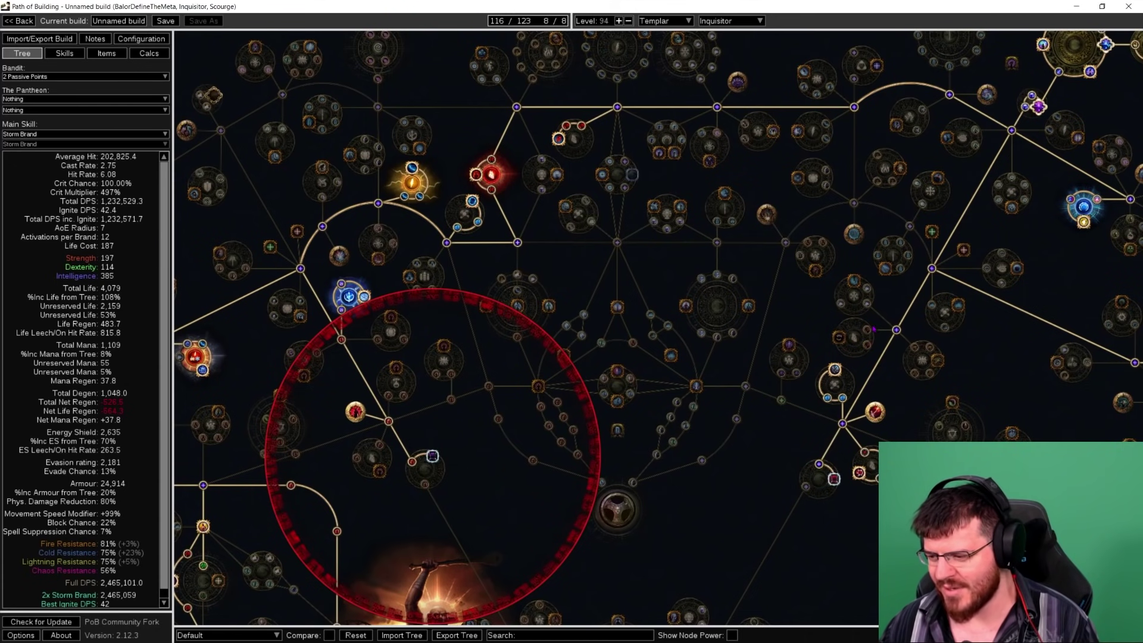
mouse_move(868, 333)
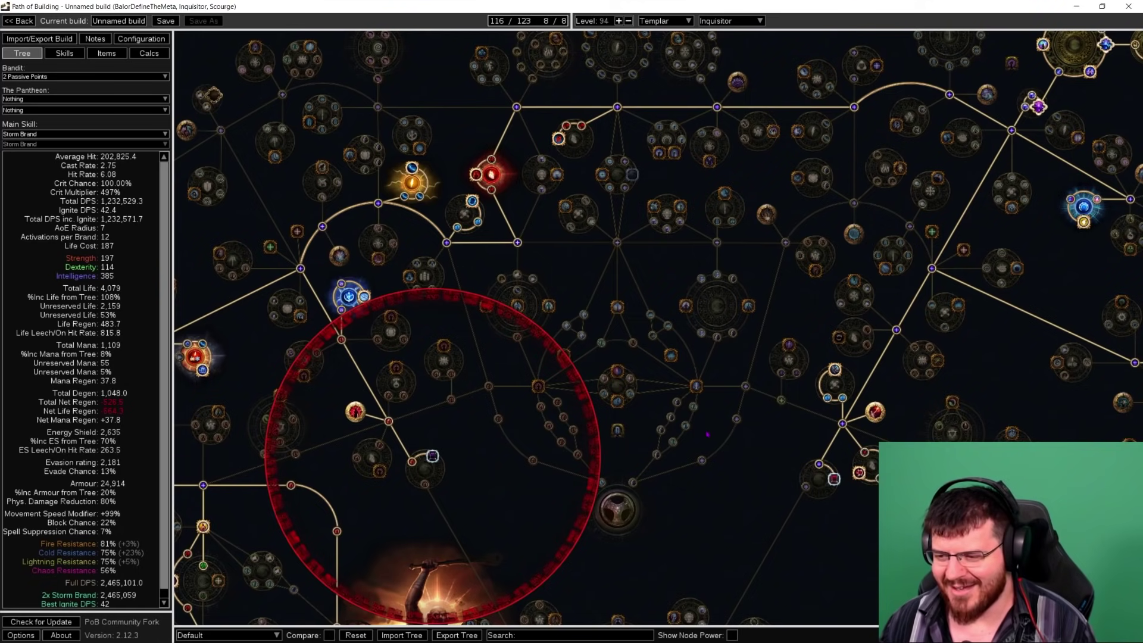
drag(707, 435, 631, 454)
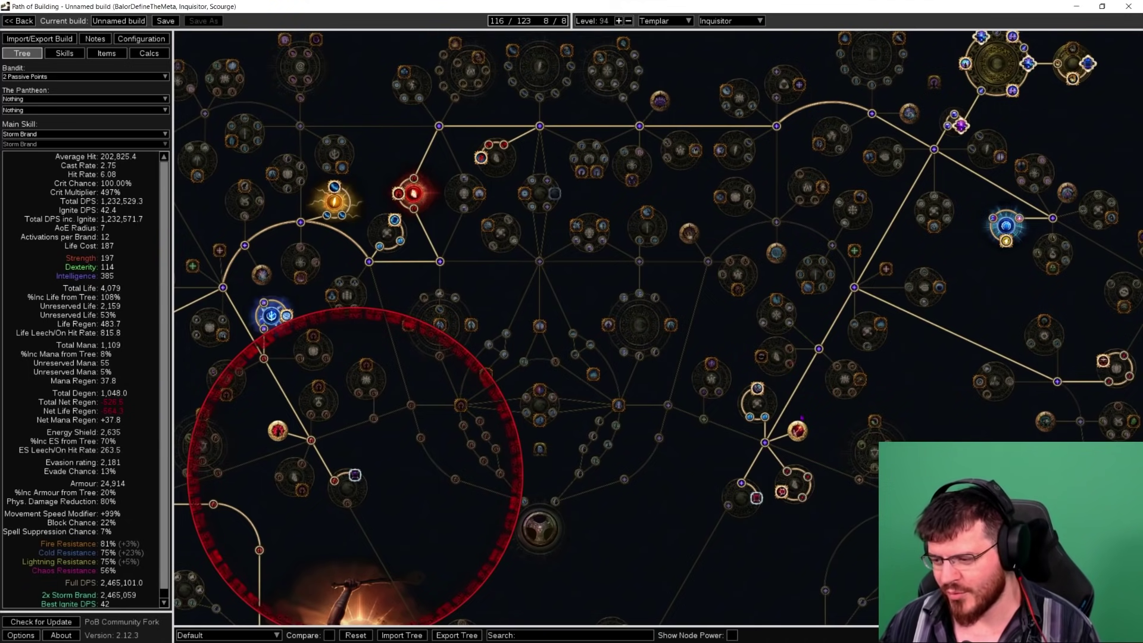
Step: Try allocating the Throatseeker passive together with the nodes leading to it, and unallocate the whole path again
scroll(264, 479, down, 2)
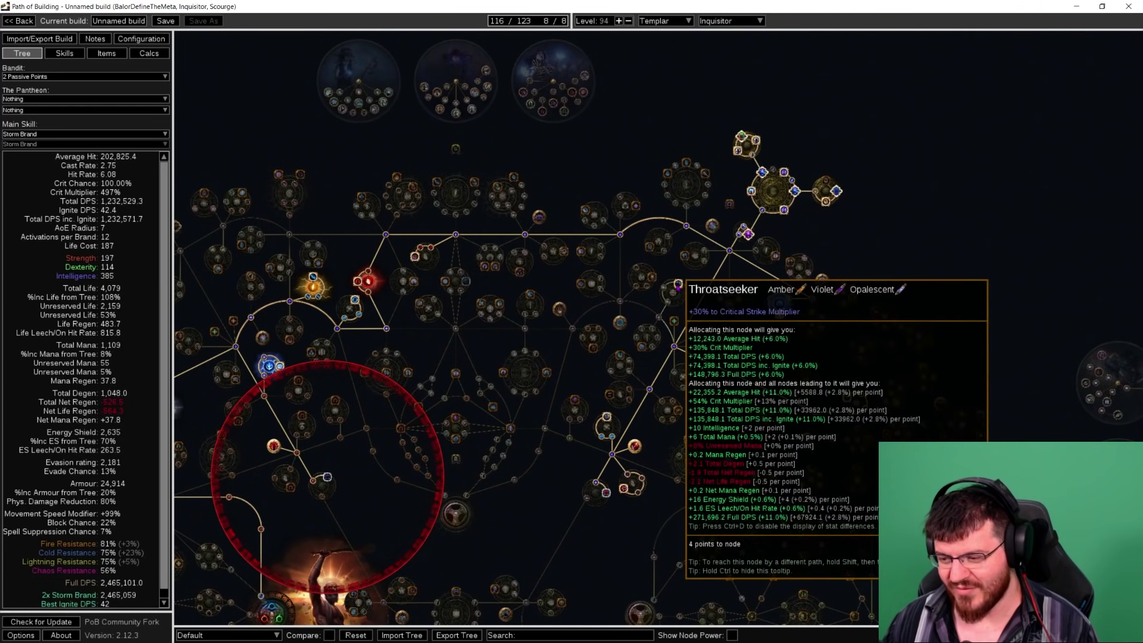
click(779, 304)
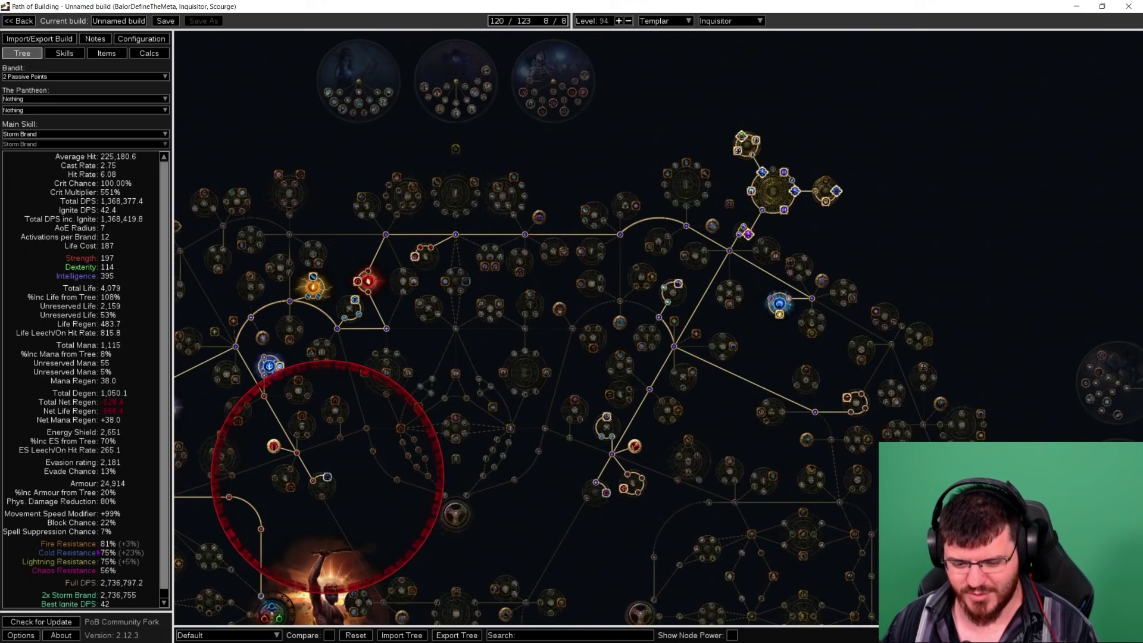
click(658, 317)
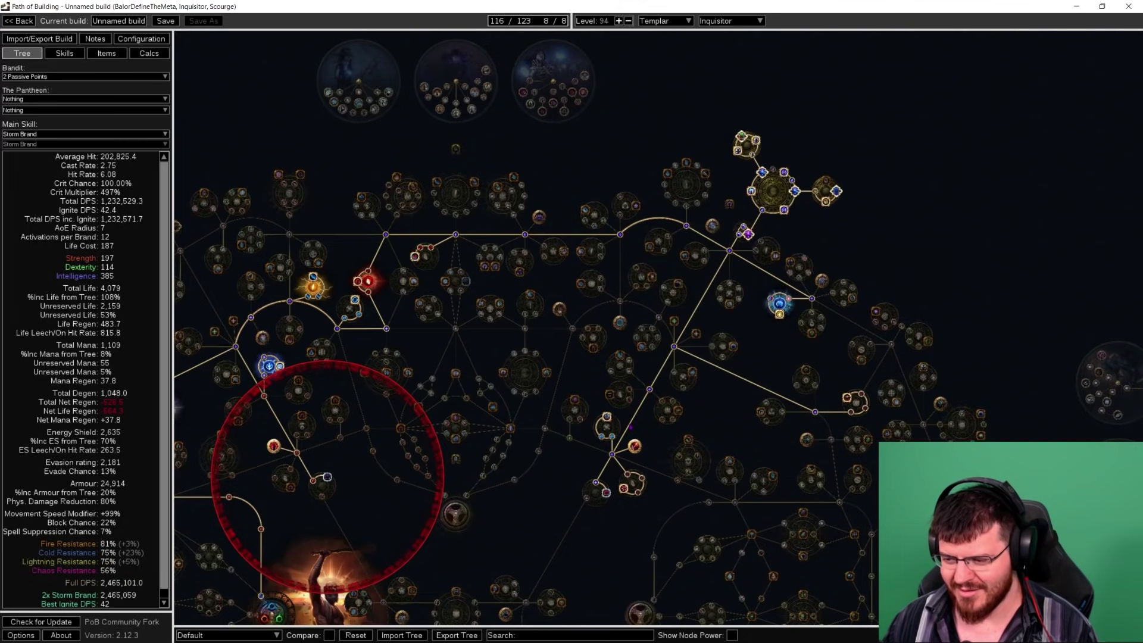
Step: Examine passives across the whole tree, including Reservation Mastery, Divine Judgement and Champion of the Cause
scroll(776, 307, up, 2)
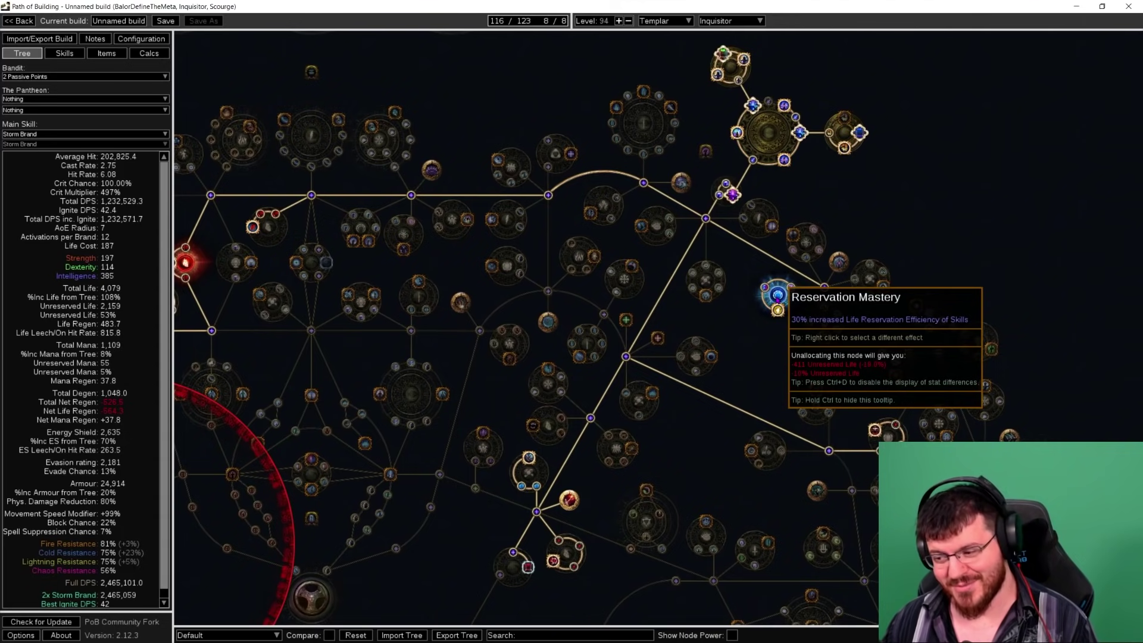
scroll(777, 296, down, 2)
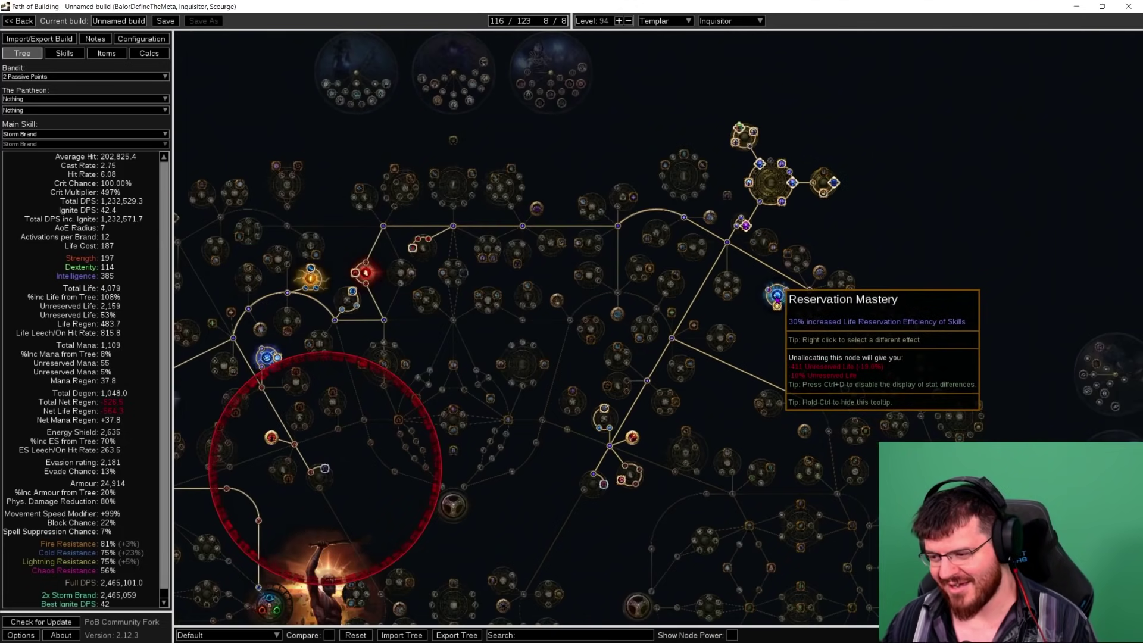
drag(777, 296, 1026, 250)
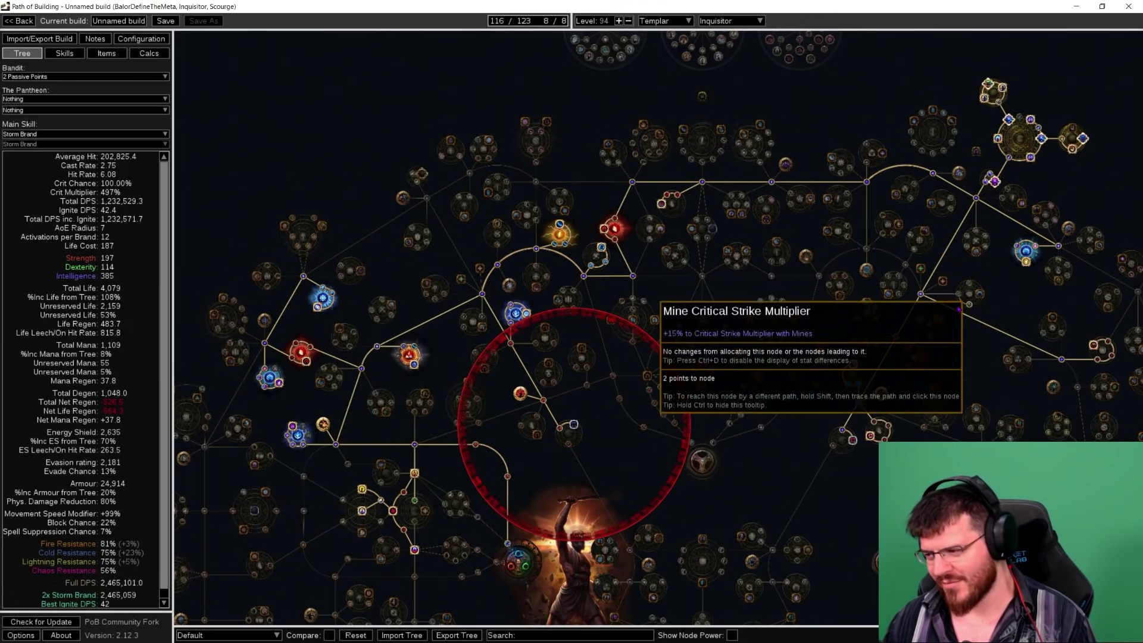
drag(926, 418, 705, 389)
scroll(705, 390, up, 1)
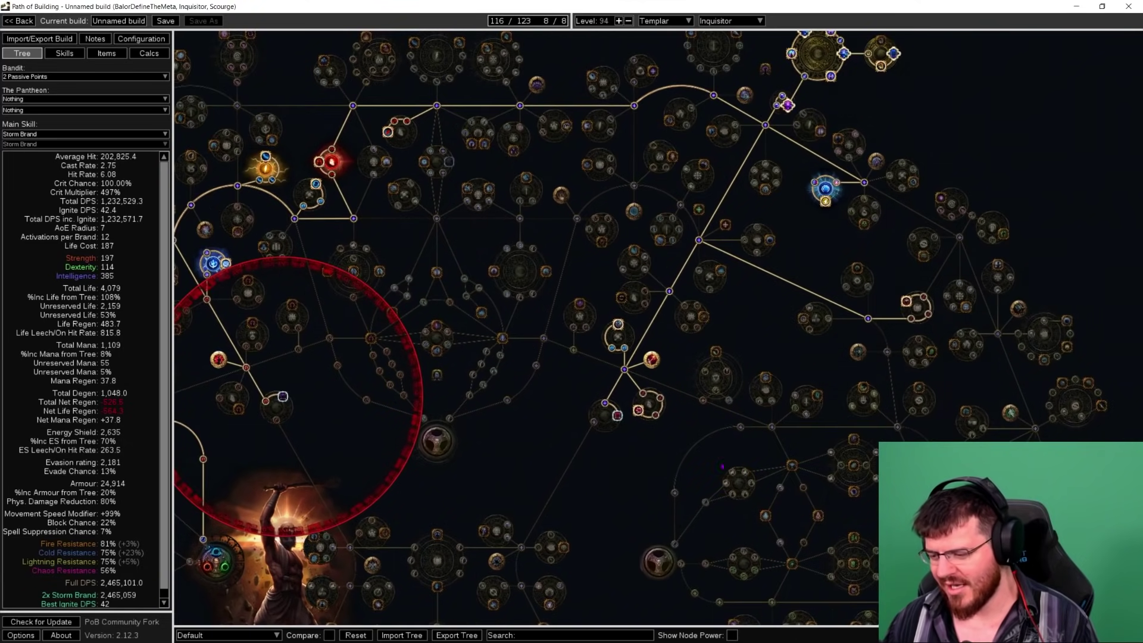
drag(722, 466, 711, 332)
drag(362, 447, 616, 388)
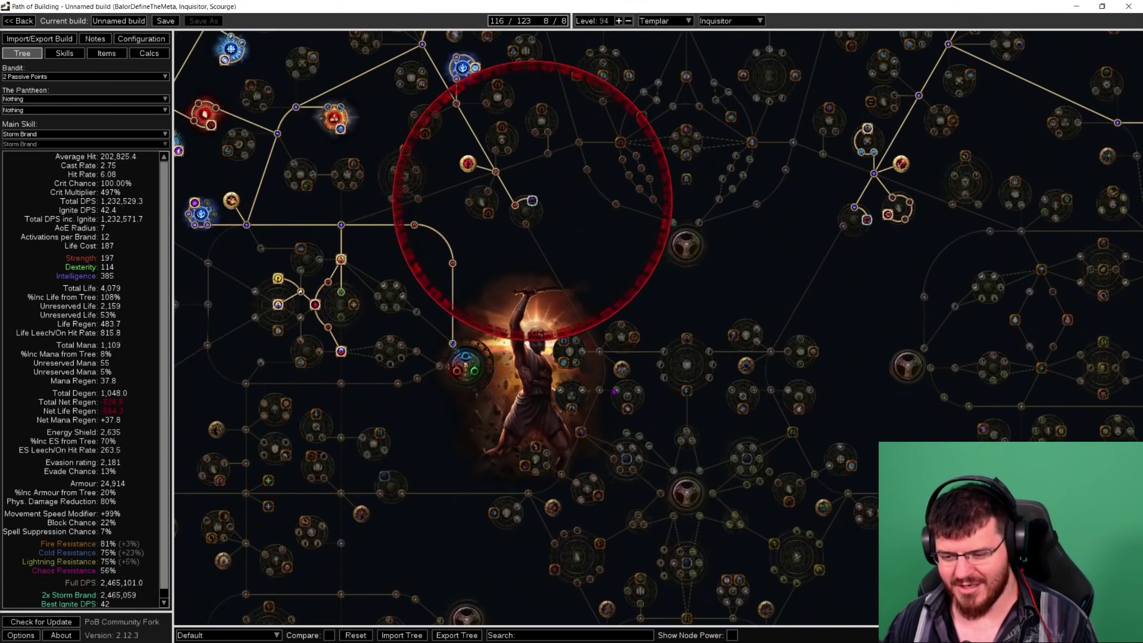
drag(261, 296, 460, 384)
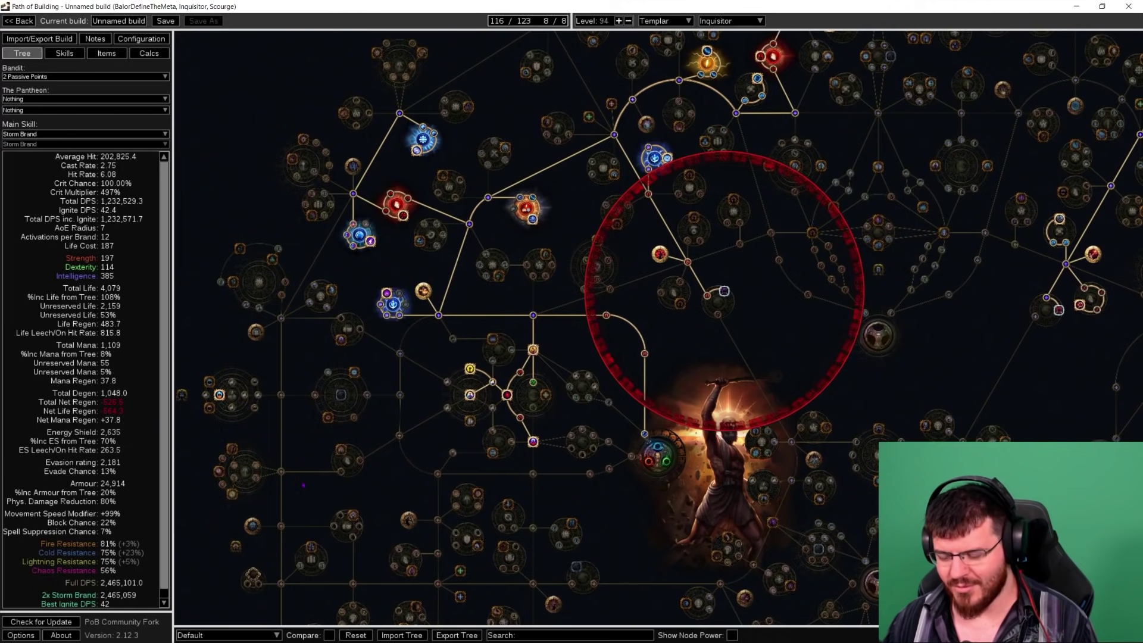
mouse_move(220, 396)
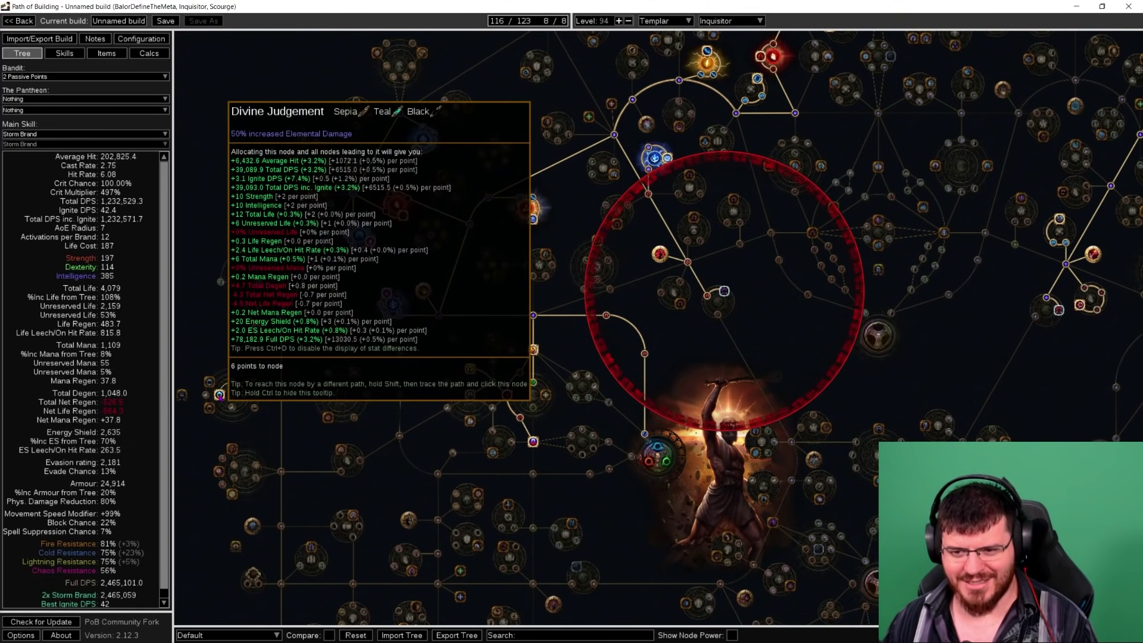
scroll(560, 548, down, 3)
drag(589, 556, 487, 45)
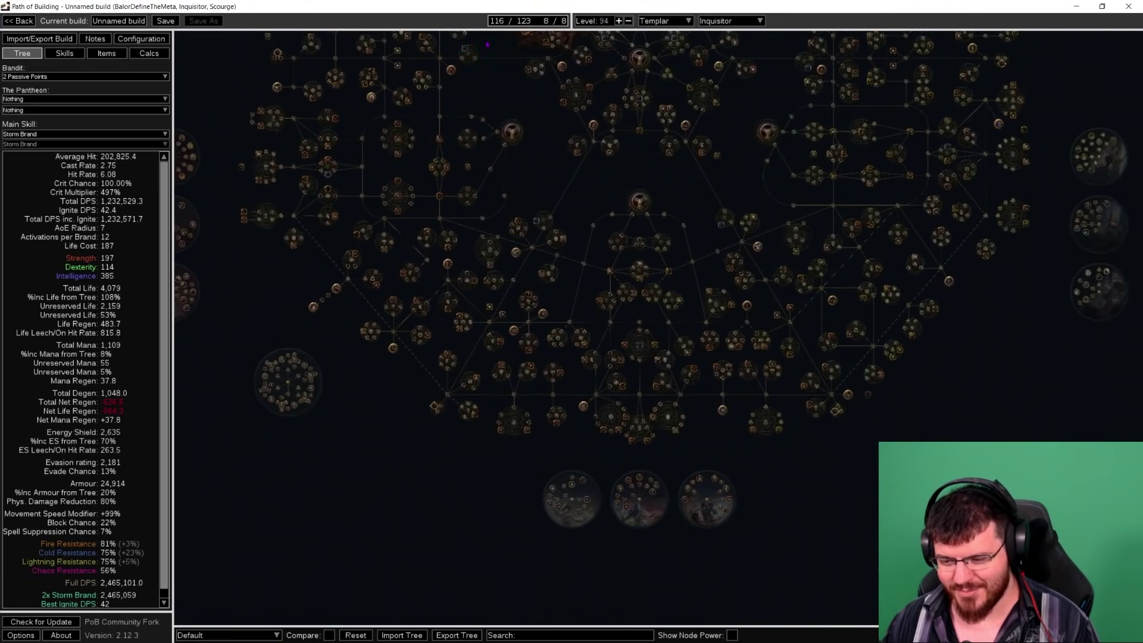
scroll(448, 426, up, 3)
mouse_move(473, 304)
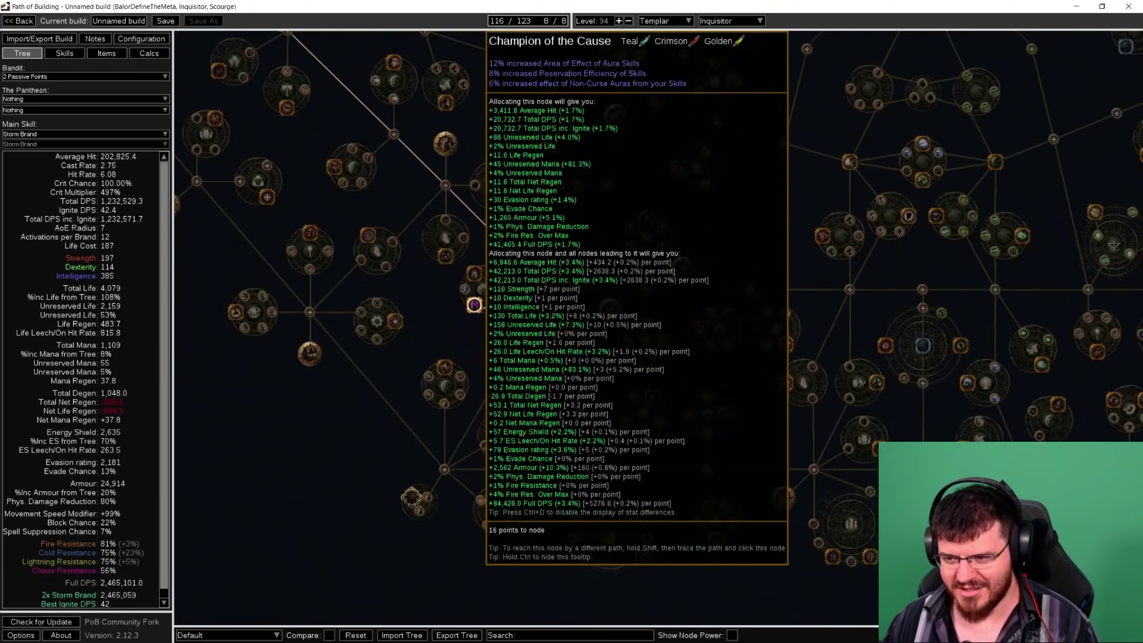
scroll(474, 305, down, 5)
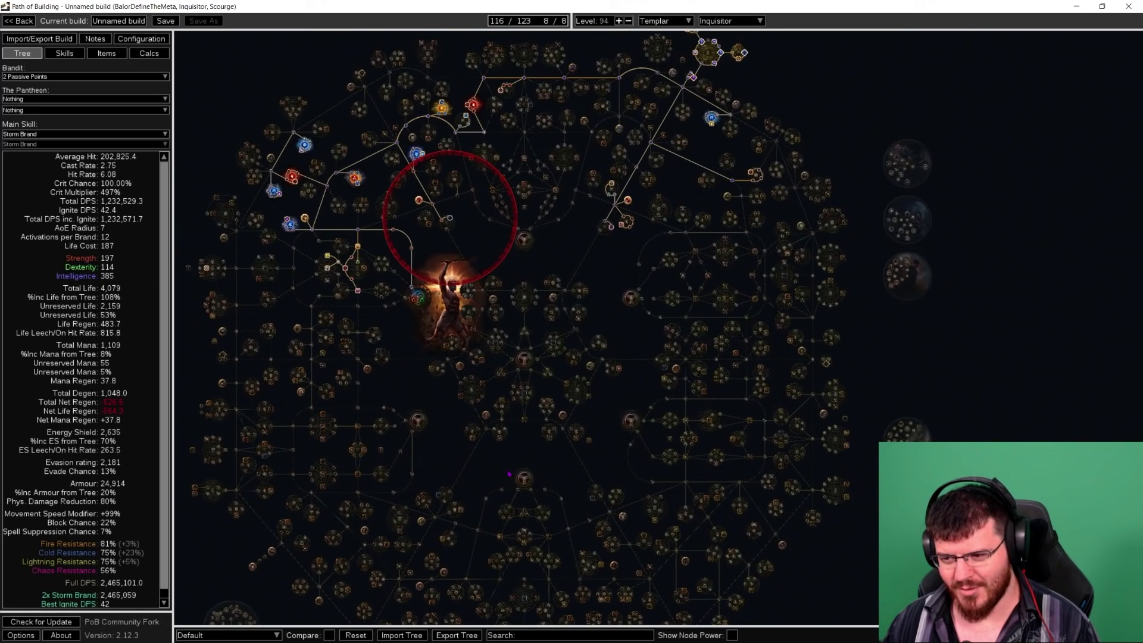
Step: Toggle the Basics of Pain notable in the outer cluster to compare the stats, leaving it allocated
scroll(607, 282, up, 3)
drag(607, 282, 543, 550)
scroll(579, 270, up, 7)
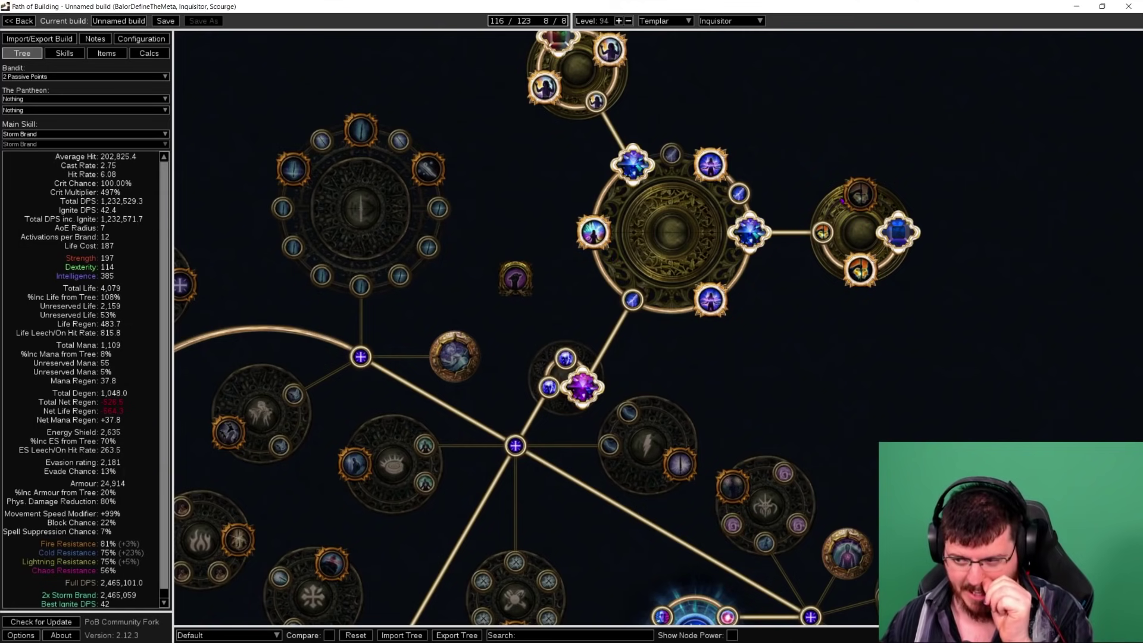
click(857, 199)
click(859, 204)
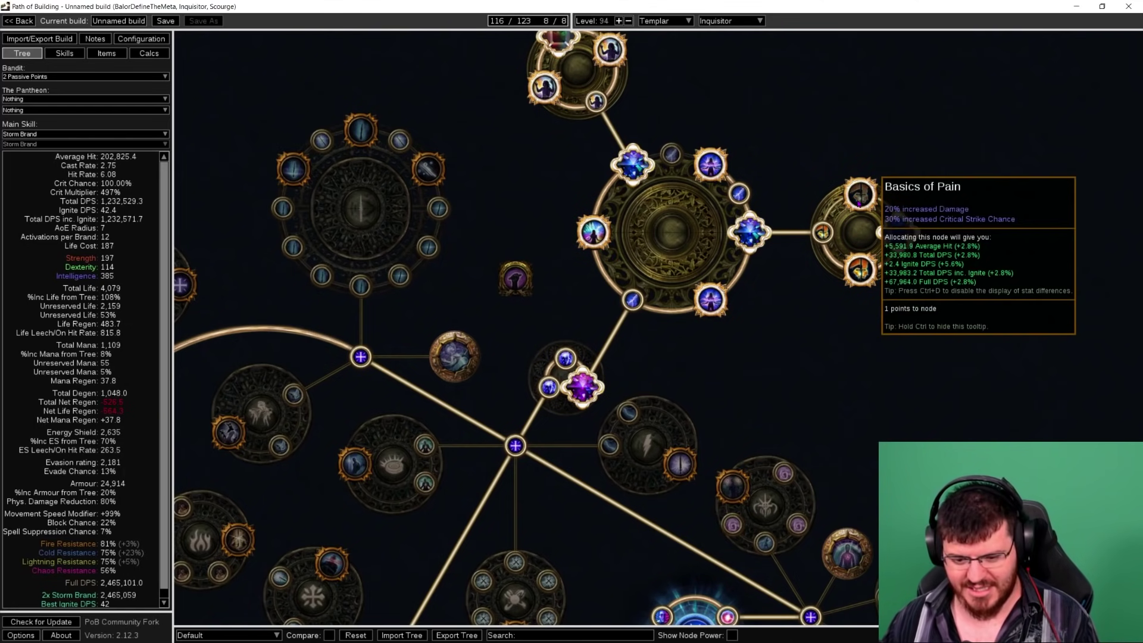
click(859, 204)
click(859, 204)
click(858, 204)
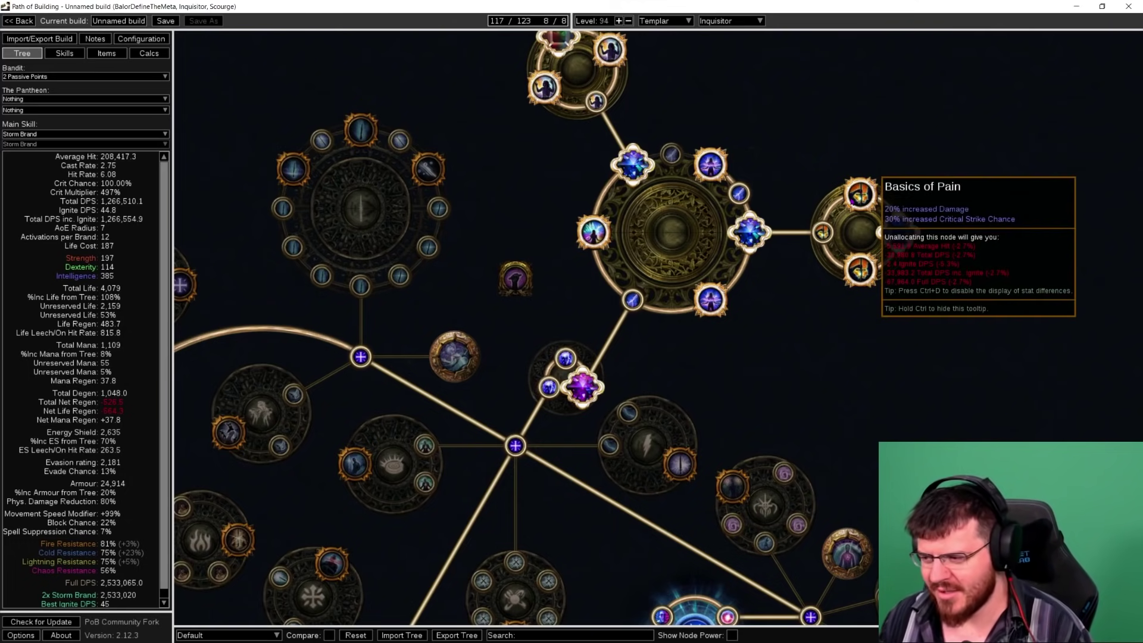
Step: Inspect the Rapture Lens Cobalt Jewel and the allocated notables around the connected cluster jewels
scroll(853, 202, down, 3)
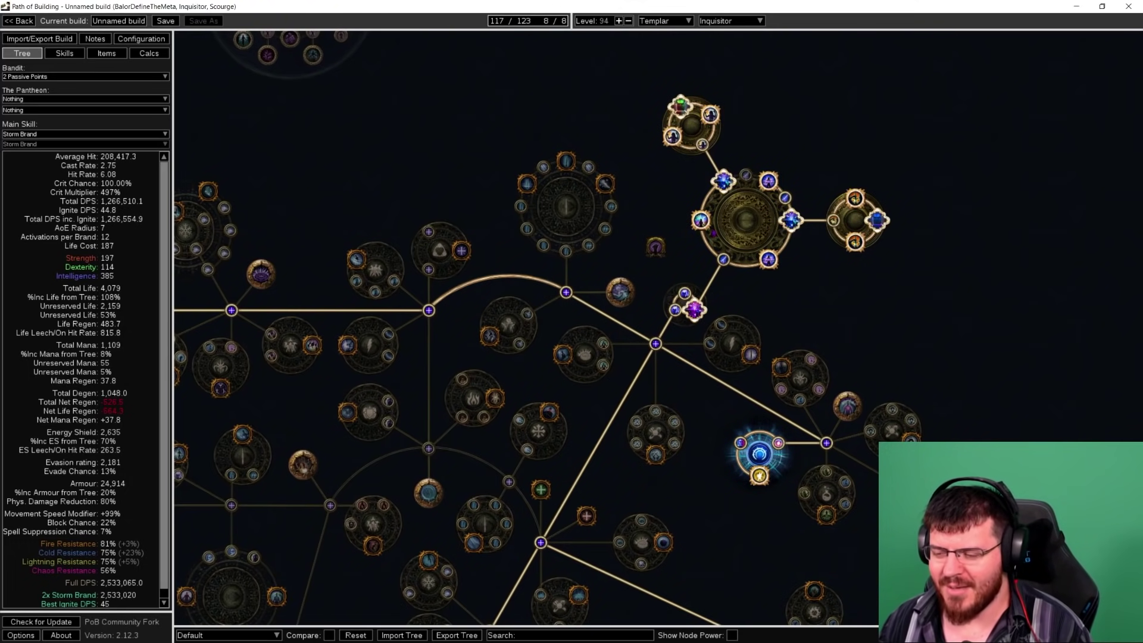
scroll(857, 214, up, 3)
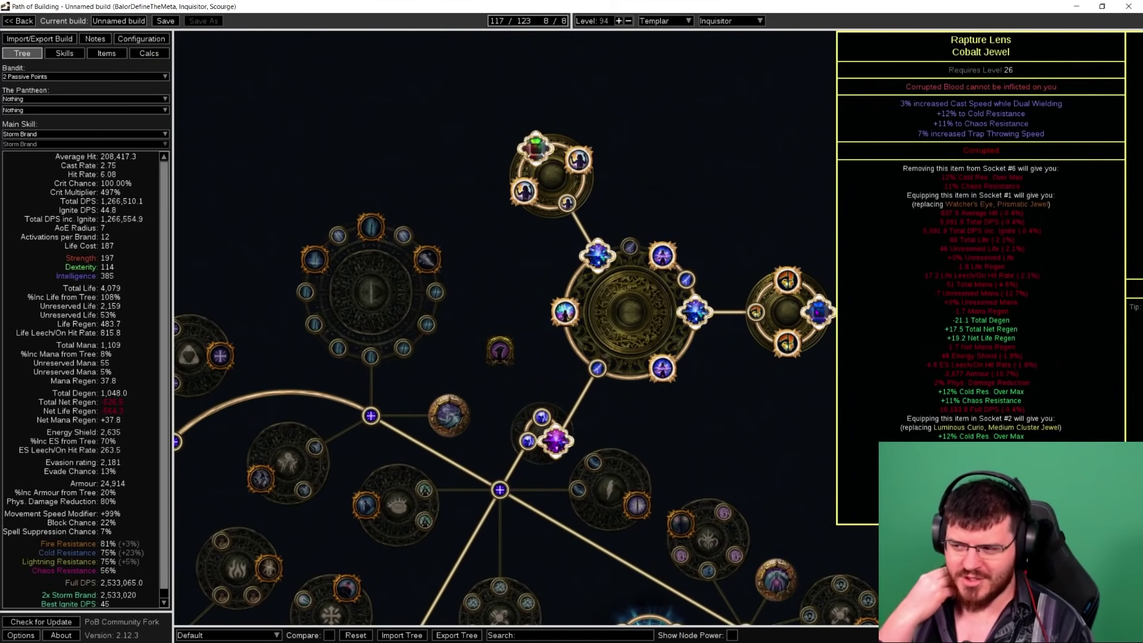
scroll(827, 298, up, 1)
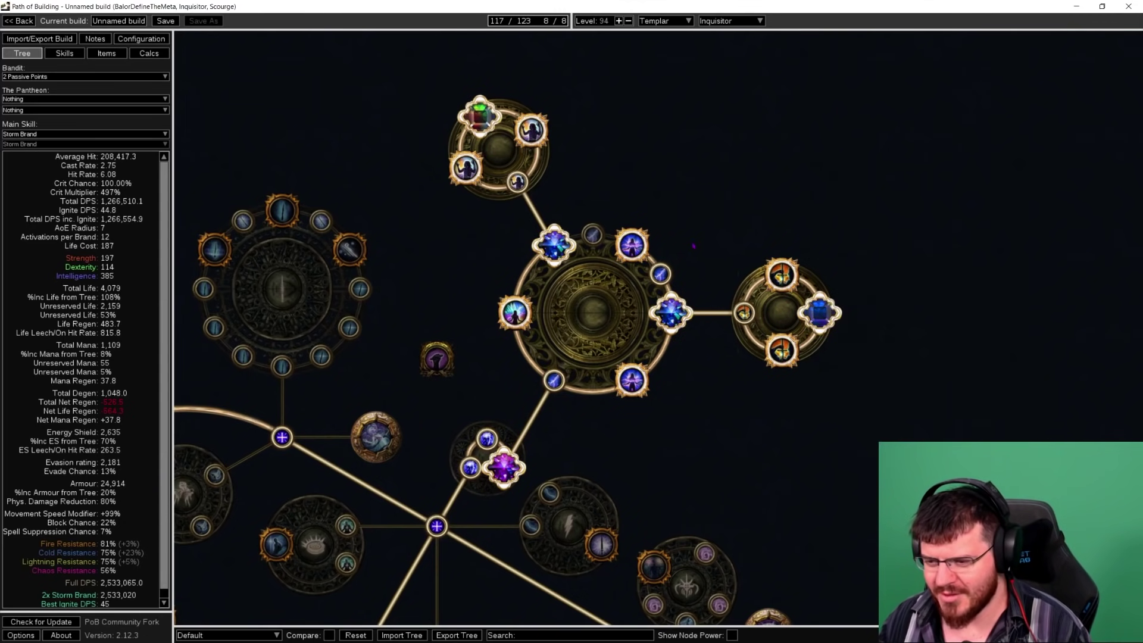
mouse_move(526, 126)
mouse_move(464, 166)
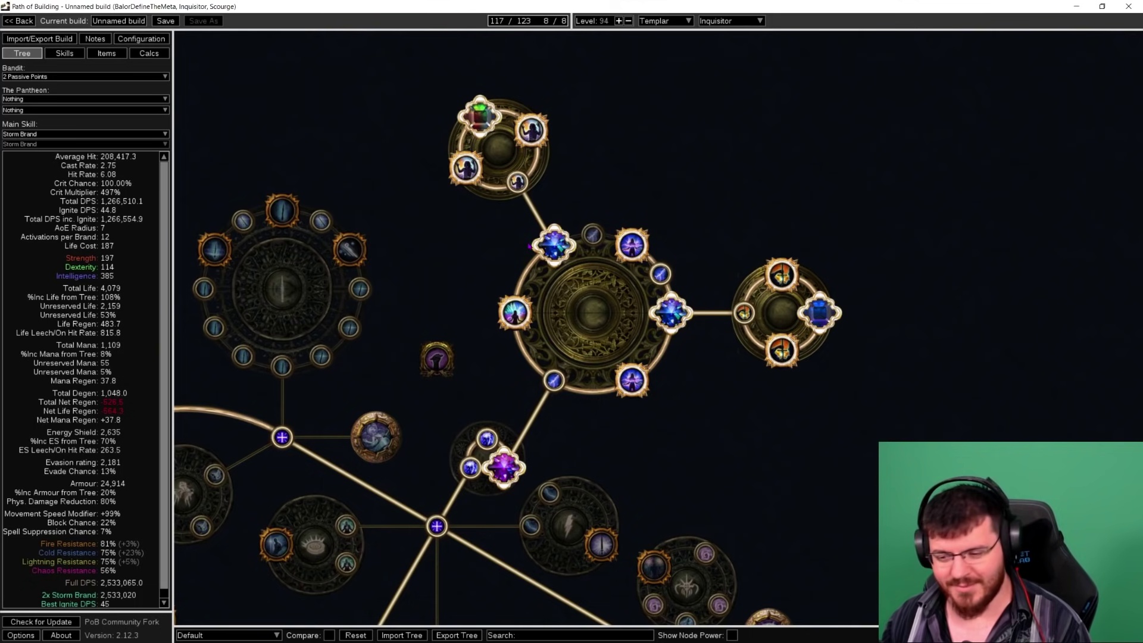
scroll(529, 246, down, 1)
scroll(517, 294, up, 1)
Step: Repeatedly unallocate and reallocate the Small Jewel Socket holding Watcher's Eye to compare the build's stats
mouse_move(468, 112)
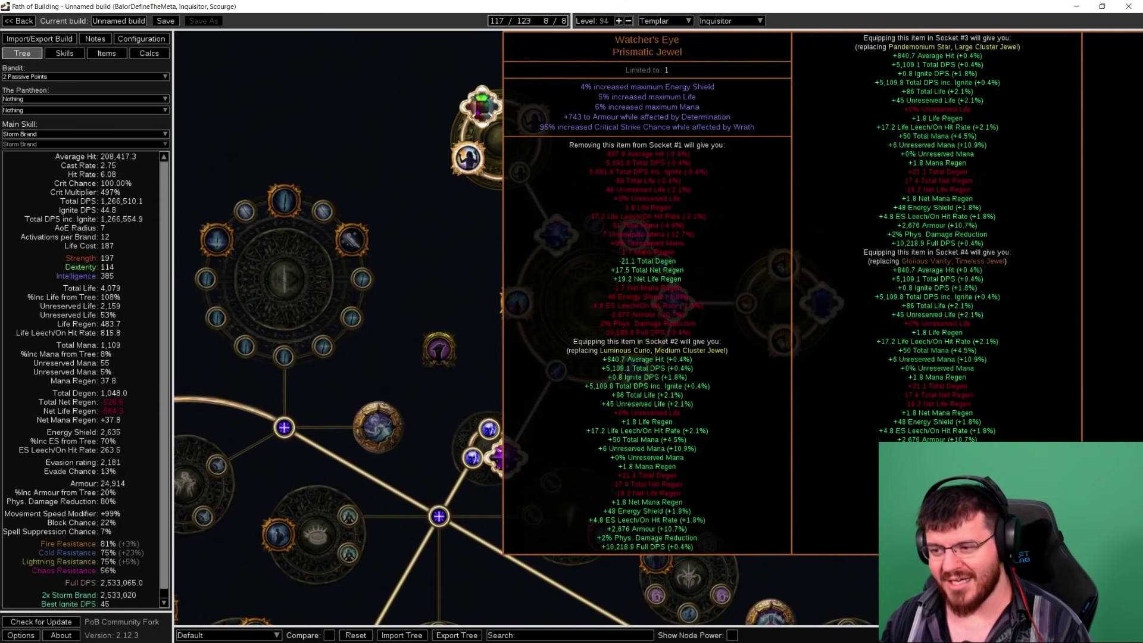
click(479, 108)
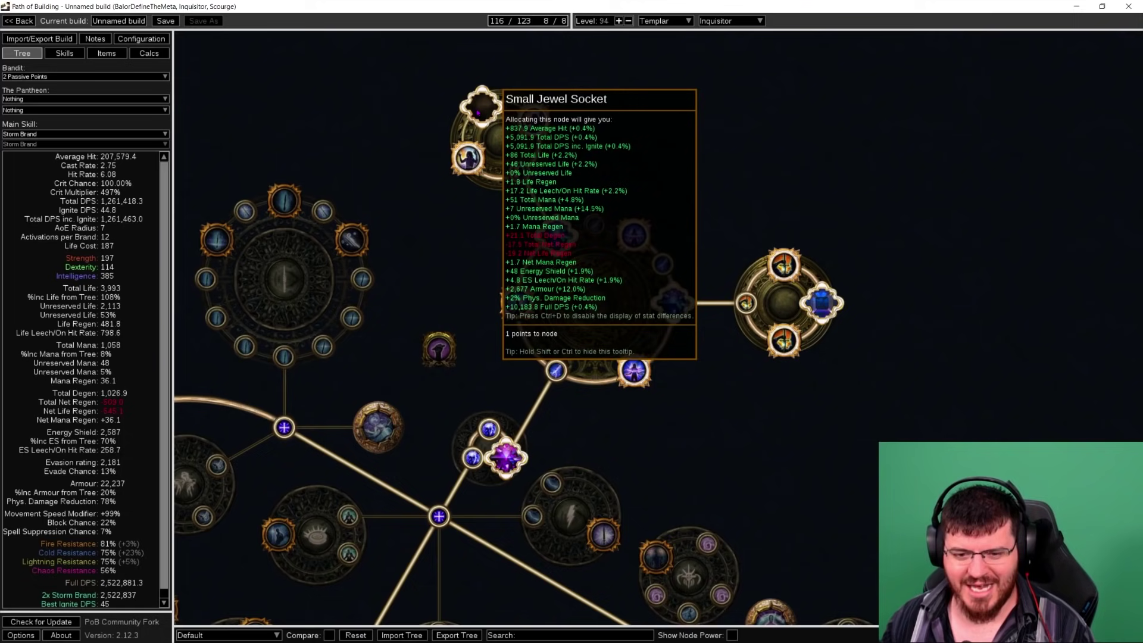
click(479, 109)
click(479, 109)
click(479, 109)
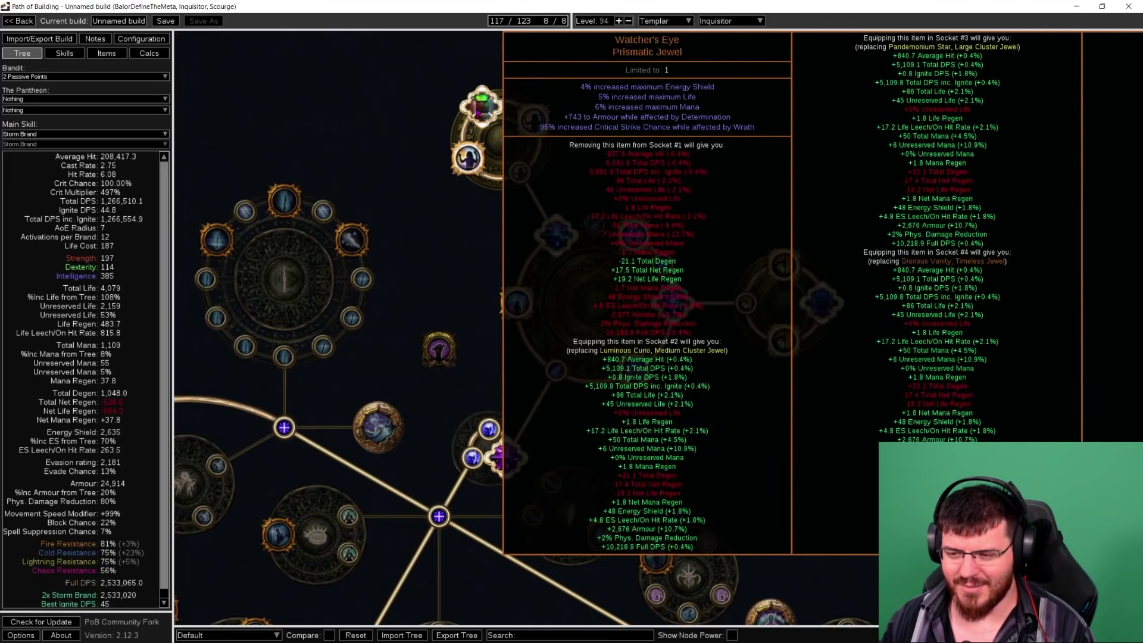
click(479, 109)
click(479, 109)
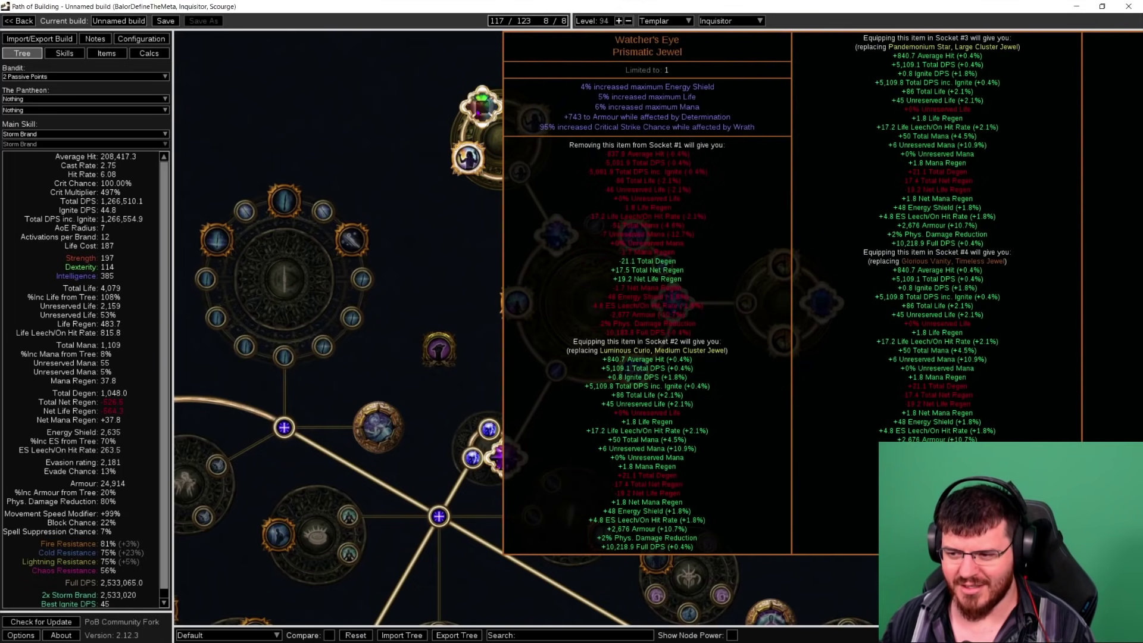
click(479, 109)
click(479, 109)
click(479, 109)
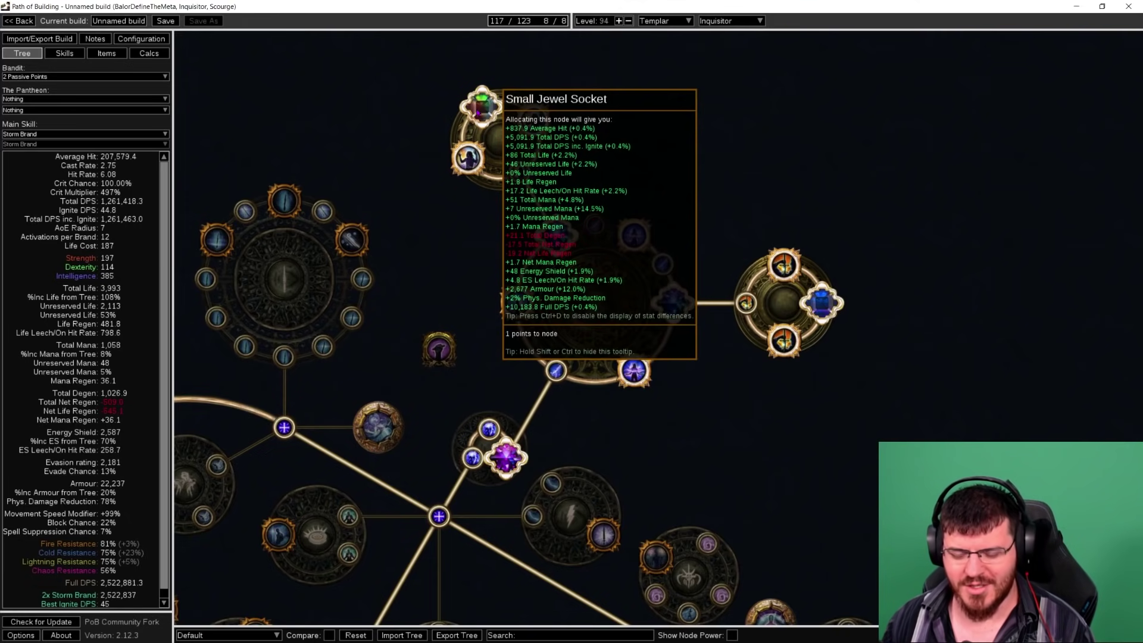
click(479, 109)
click(479, 109)
click(479, 109)
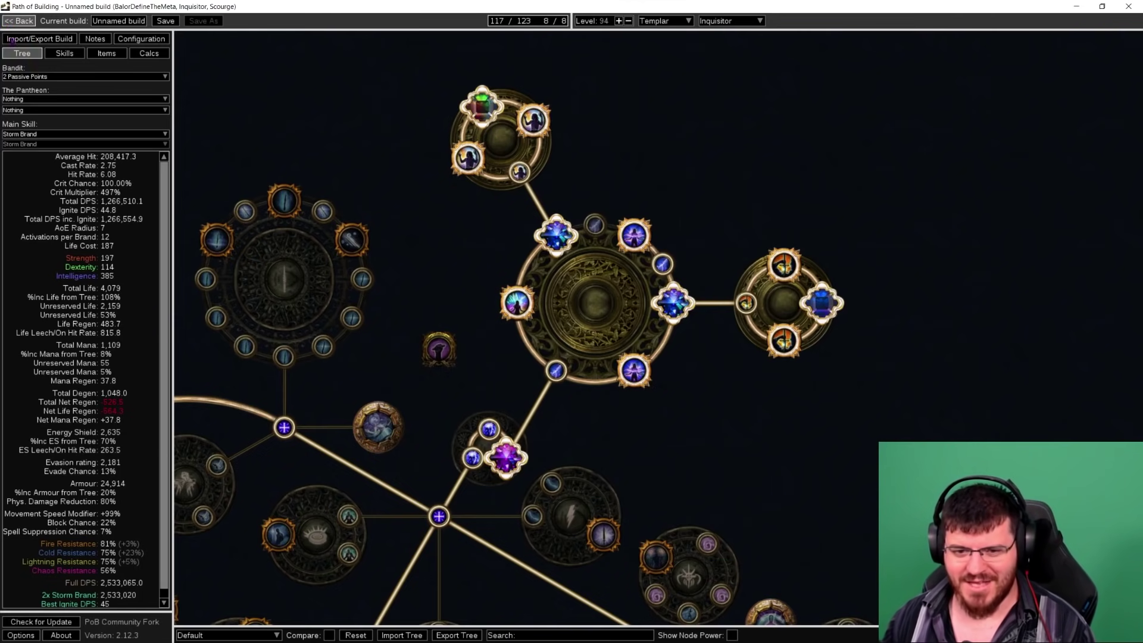
Step: Open the build's items and toggle the Abecedarian's Diamond Flask of Rupturing off and on again
click(106, 53)
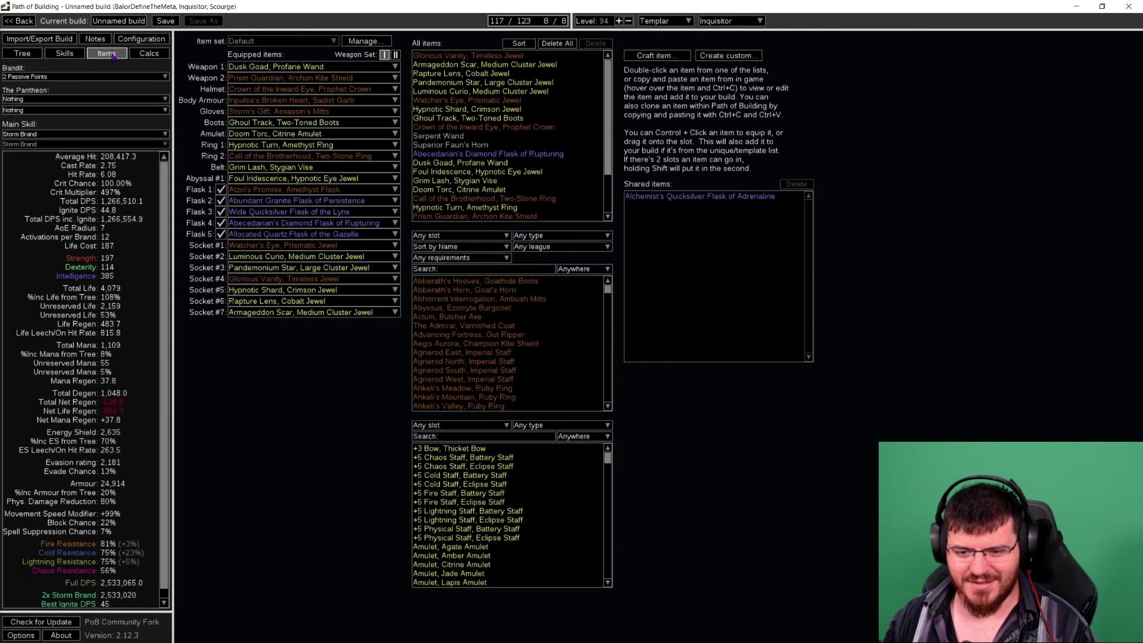
click(220, 223)
click(220, 223)
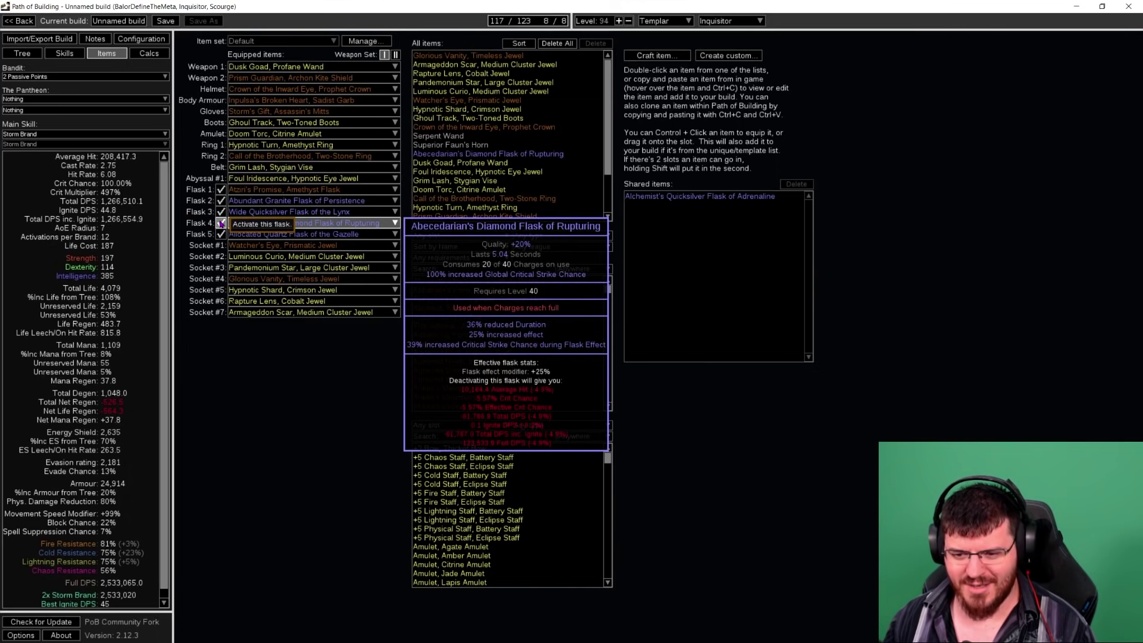
Step: Repeatedly toggle the Abecedarian's Diamond Flask of Rupturing to compare the build's stats, leaving the flask active
click(221, 223)
click(220, 223)
click(221, 223)
click(220, 223)
click(221, 223)
click(220, 223)
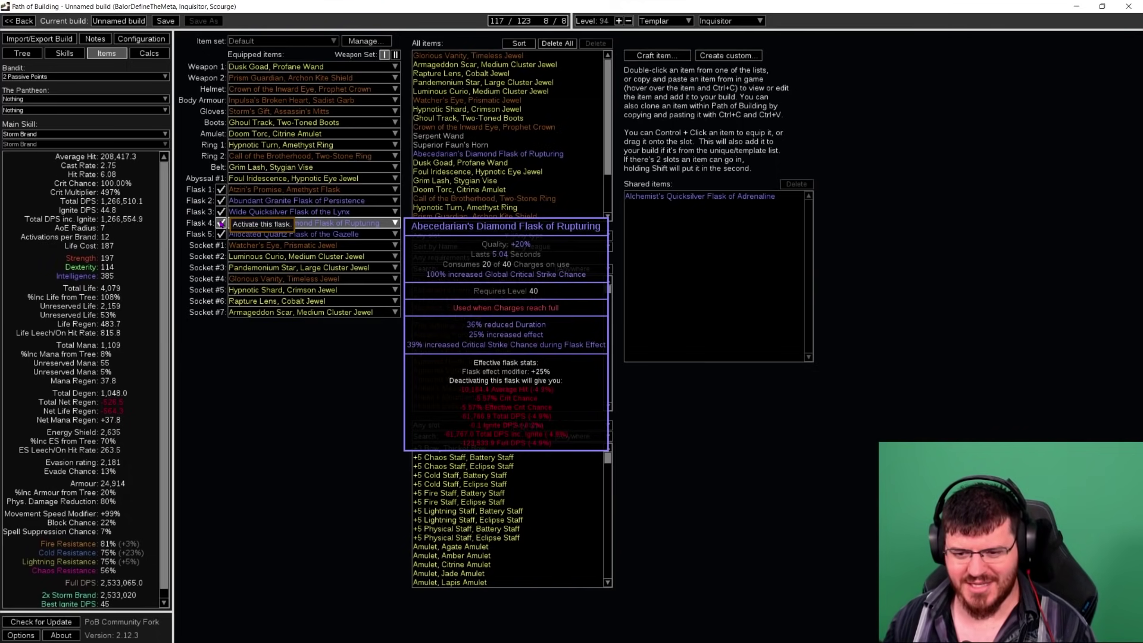
Step: Examine the Snowstorm and Doryani's Lesson notables in the large cluster and survey the rest of the allocated passive tree
click(22, 53)
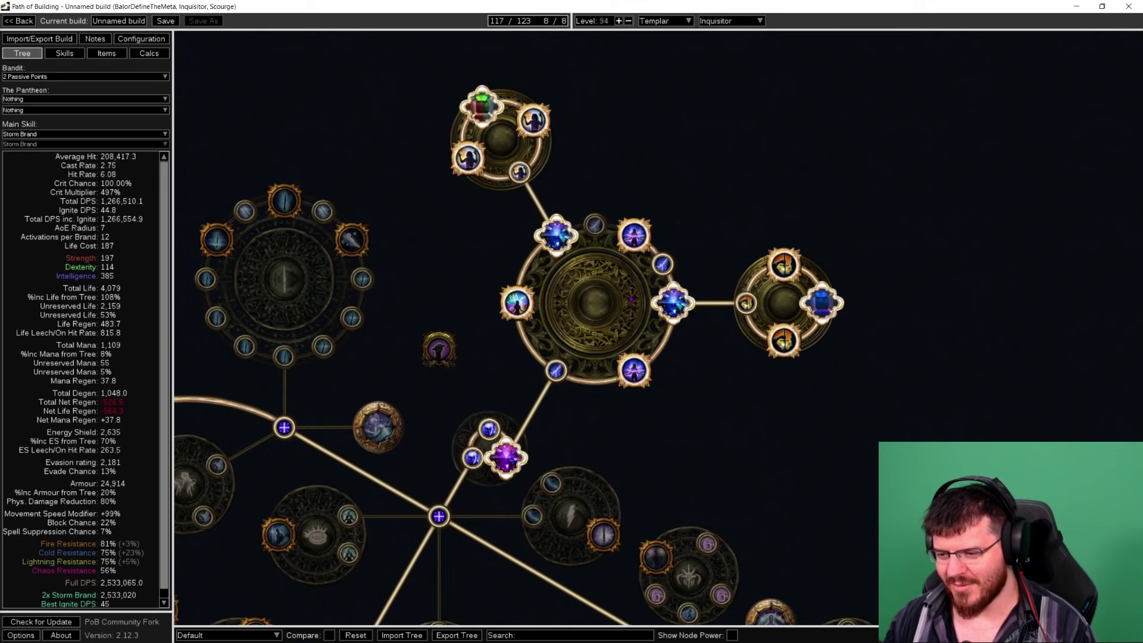
mouse_move(627, 247)
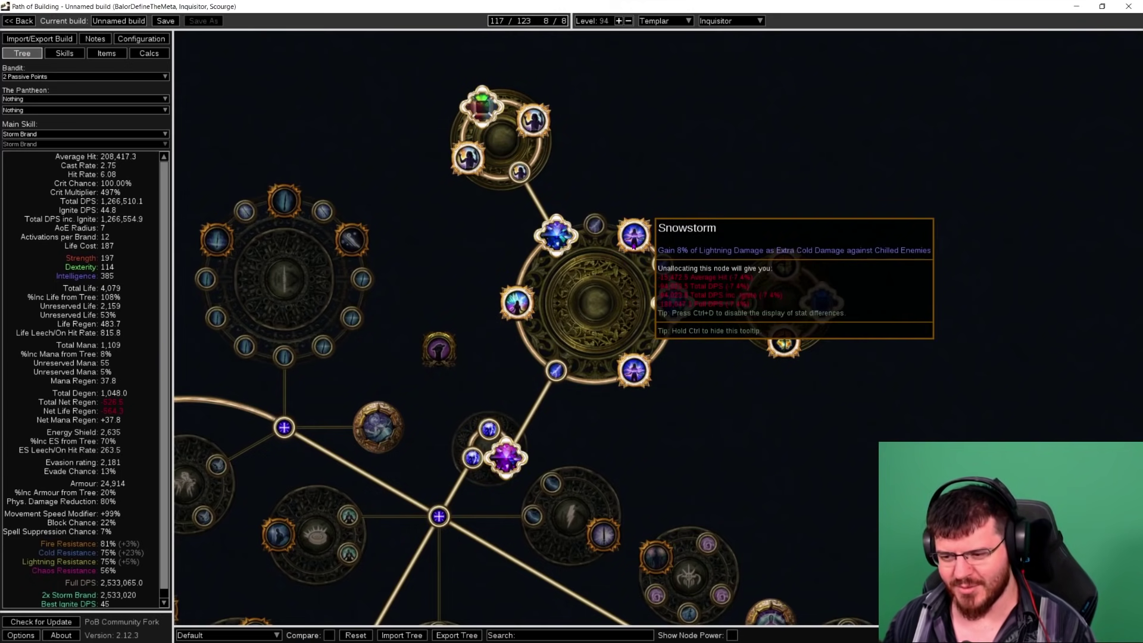
mouse_move(522, 301)
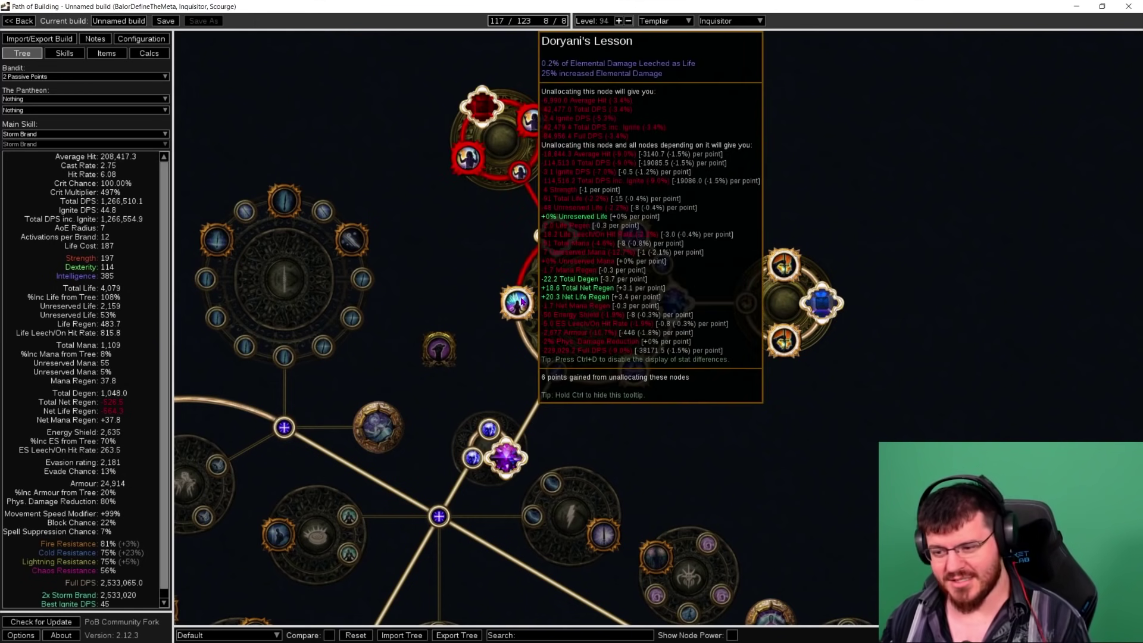
mouse_move(645, 373)
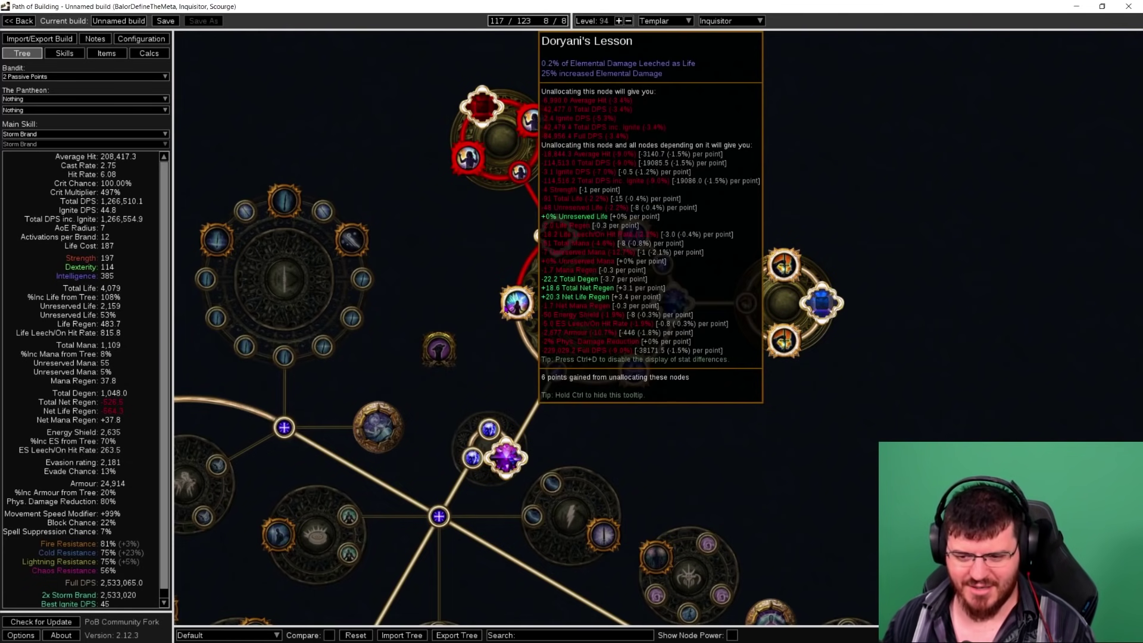
scroll(506, 308, down, 4)
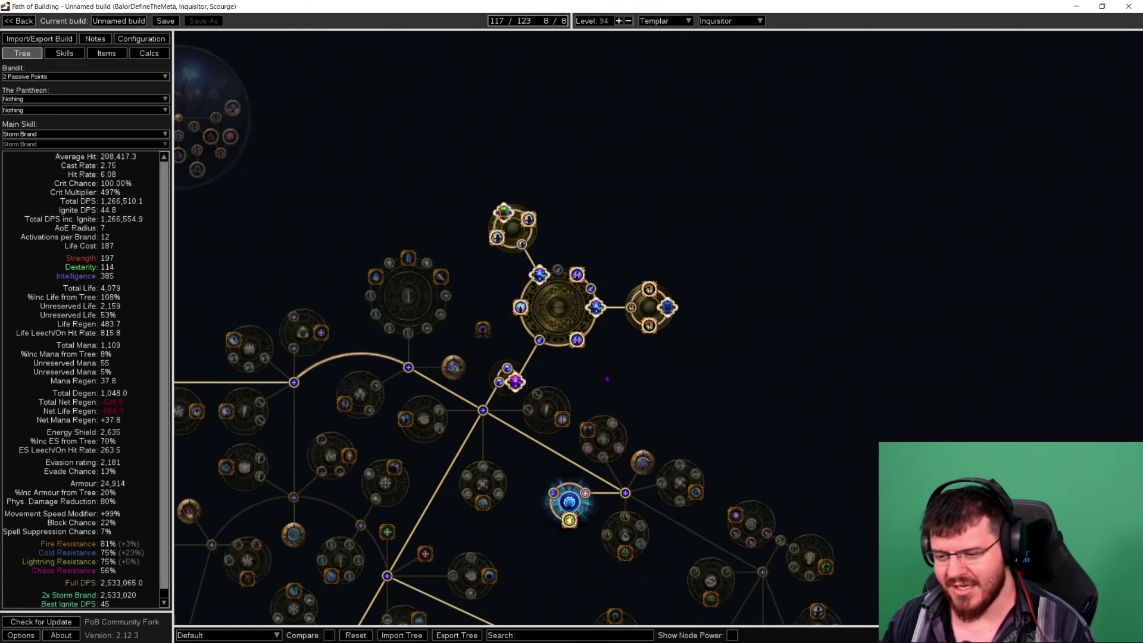
drag(607, 378, 815, 177)
scroll(452, 416, down, 2)
drag(339, 476, 535, 306)
scroll(535, 306, up, 1)
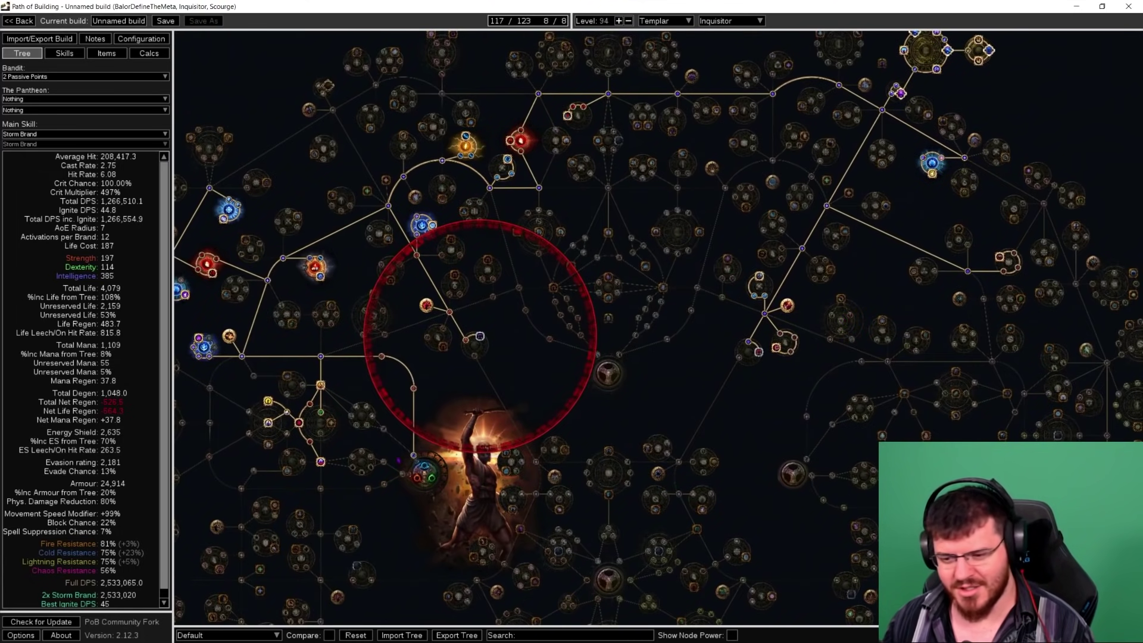
drag(398, 460, 521, 408)
Step: Enable the "Are you on Consecrated Ground?" combat condition in the build's configuration
click(64, 53)
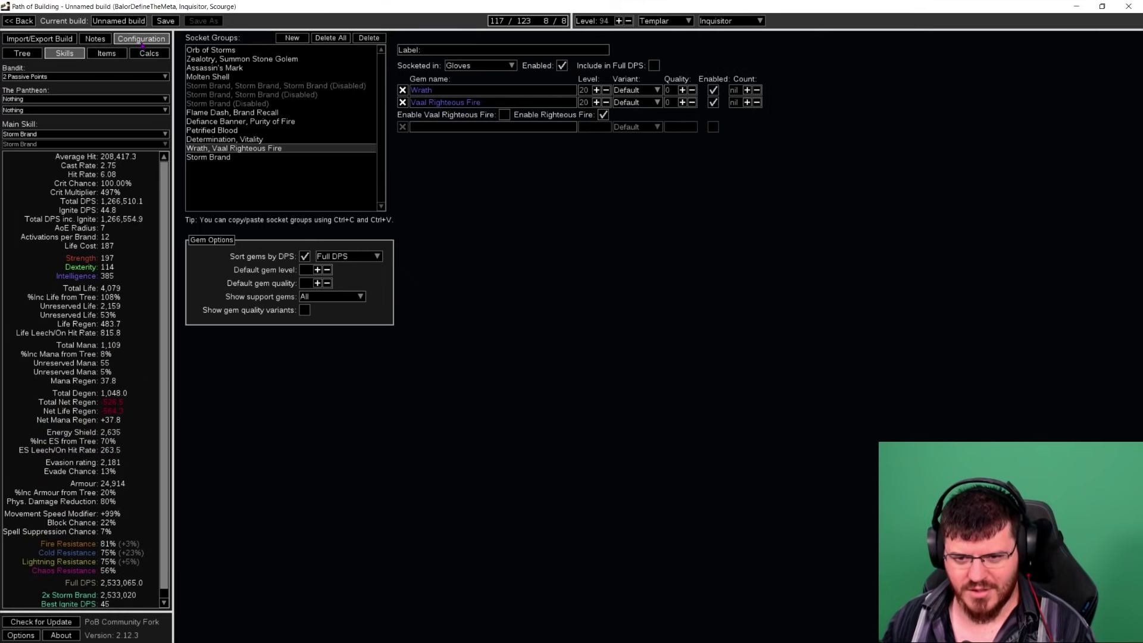
click(141, 38)
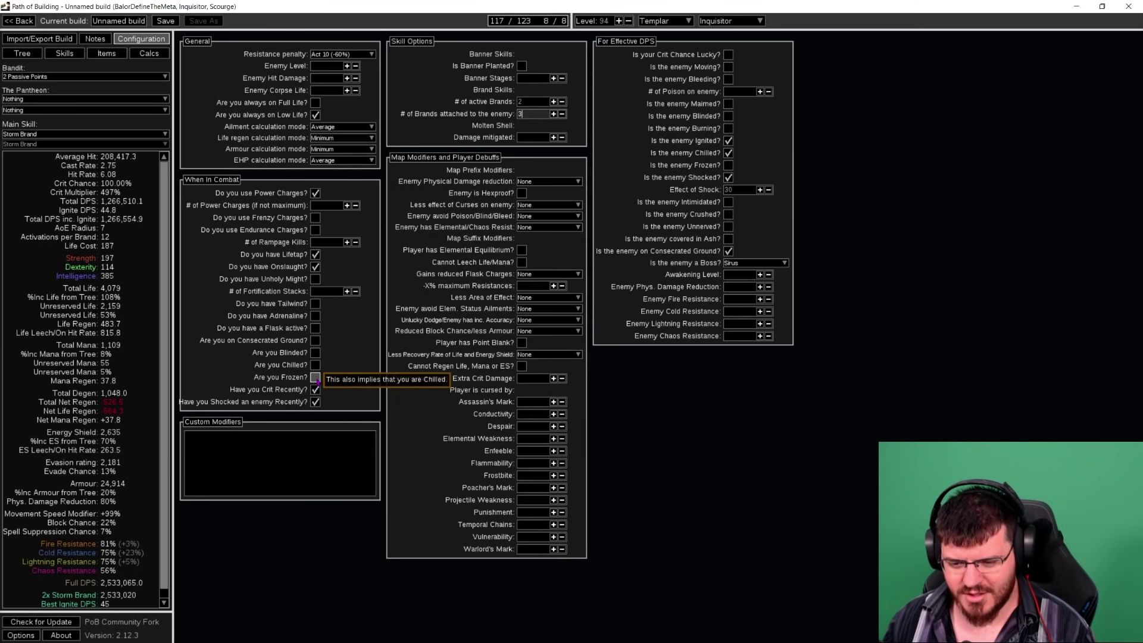
click(316, 341)
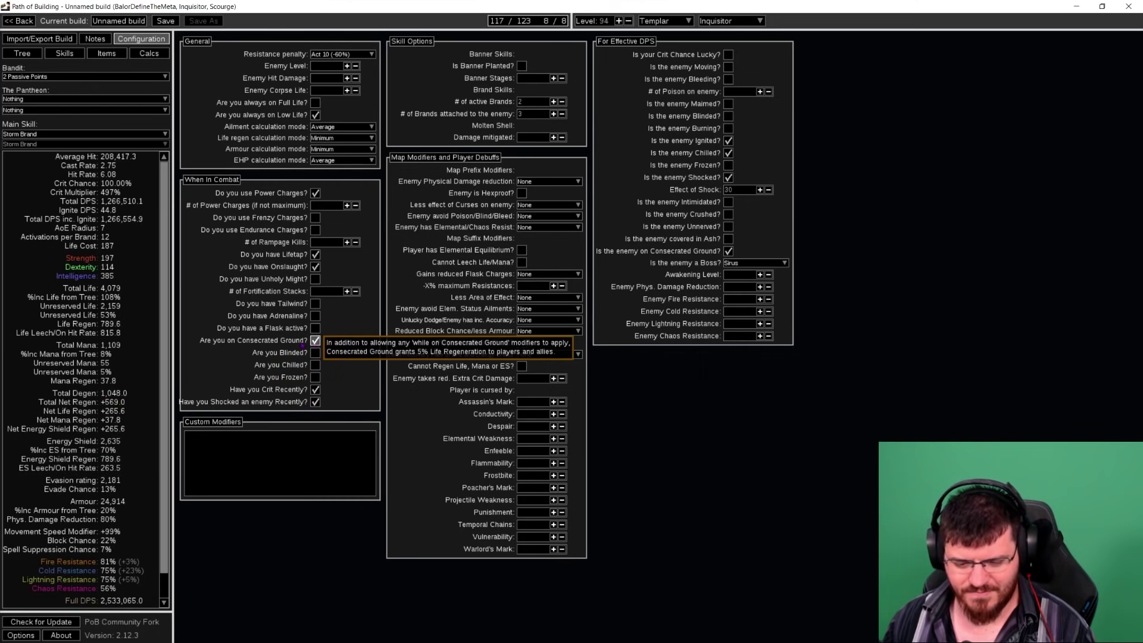
Step: Inspect the Inpulsa's Broken Heart body armour and repeatedly switch the gloves between None and Storm's Gift, leaving Storm's Gift equipped
click(105, 53)
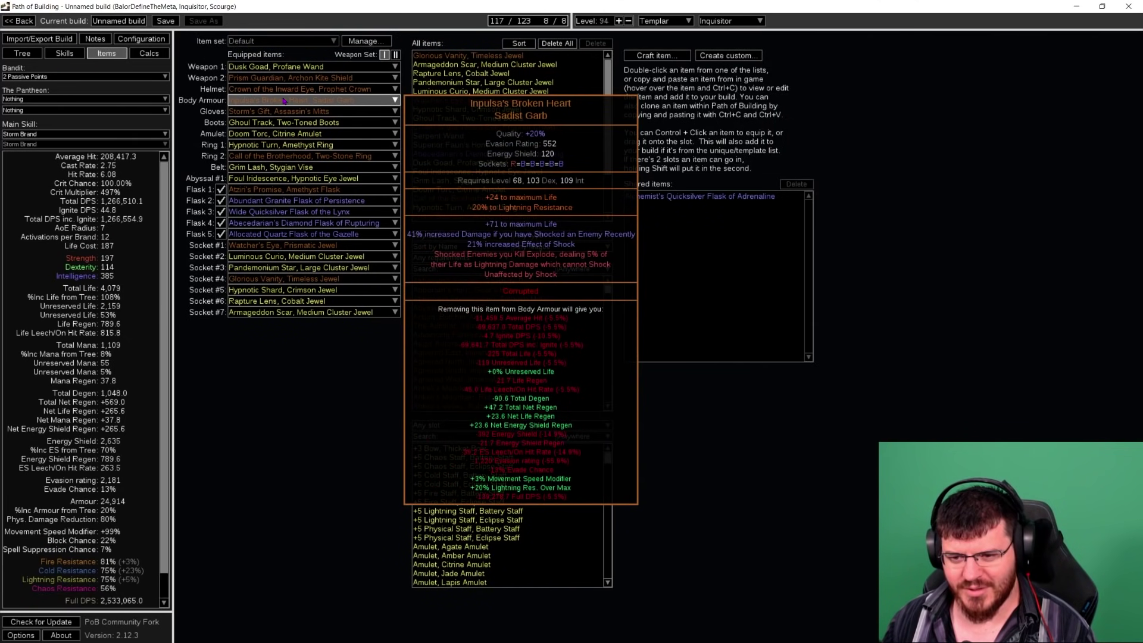
mouse_move(290, 112)
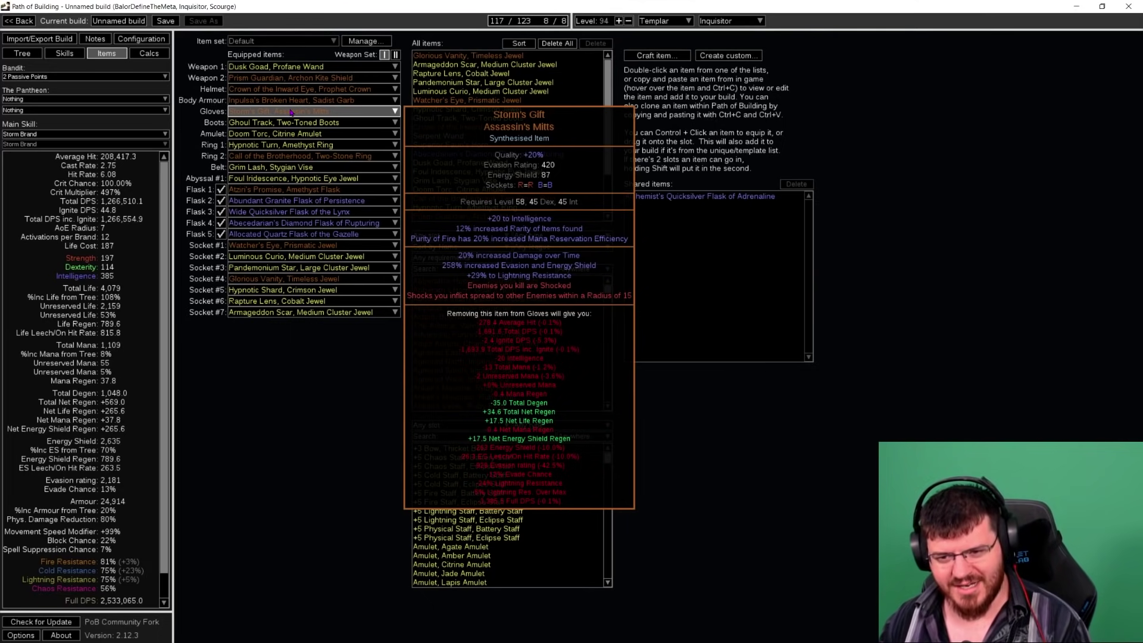
scroll(290, 113, up, 1)
scroll(291, 113, down, 1)
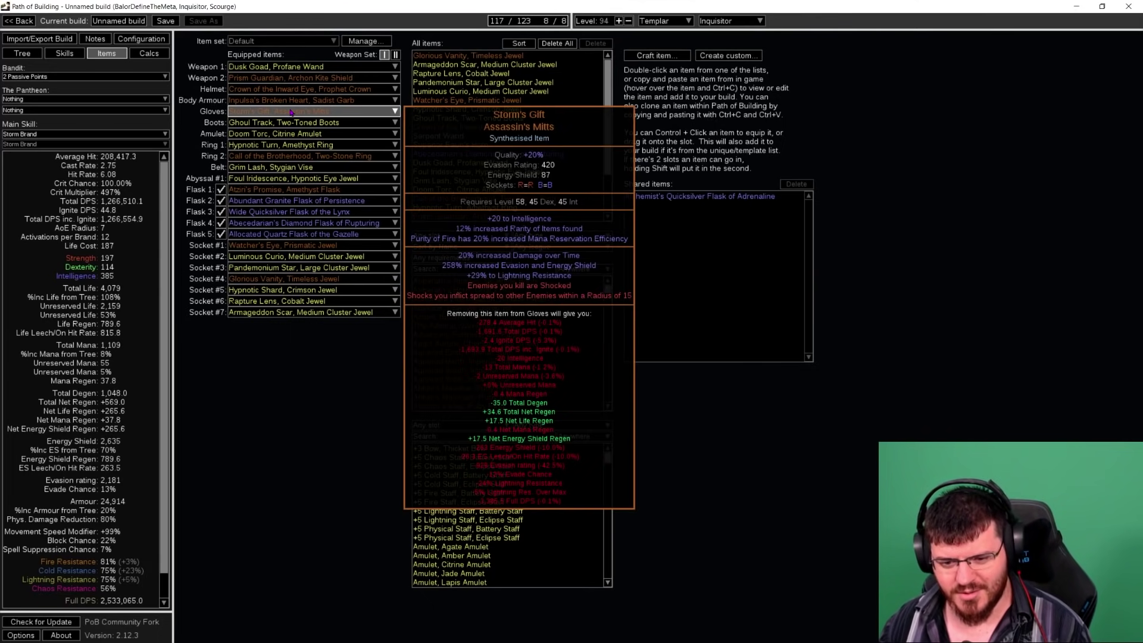
scroll(290, 113, up, 1)
scroll(291, 112, down, 1)
scroll(290, 113, up, 1)
scroll(290, 113, down, 1)
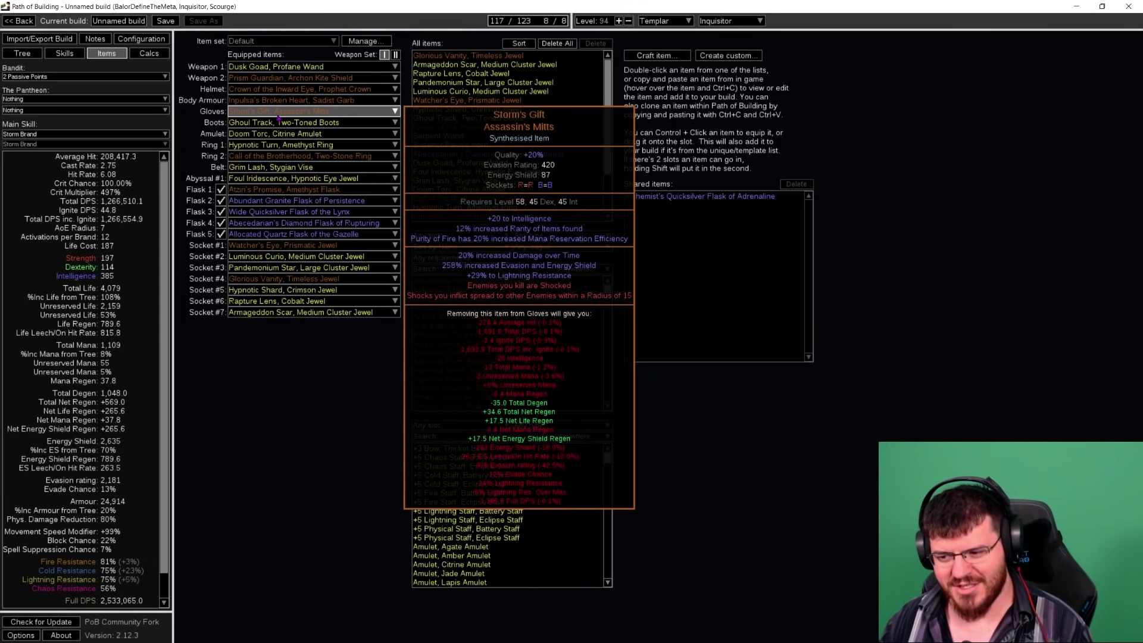
scroll(277, 116, up, 1)
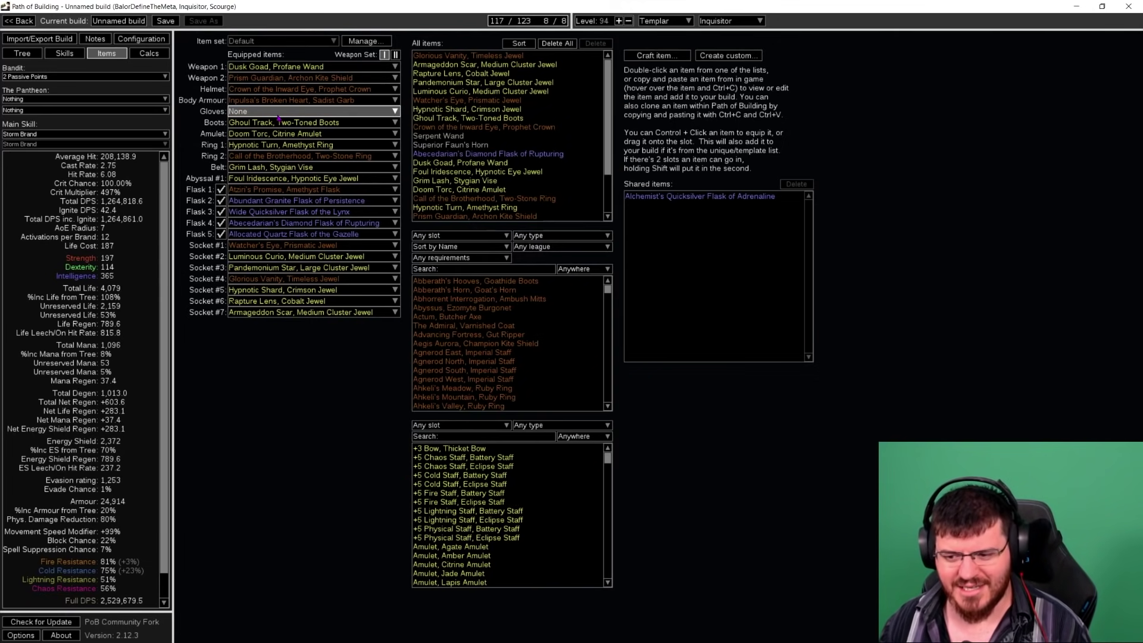
scroll(278, 116, down, 1)
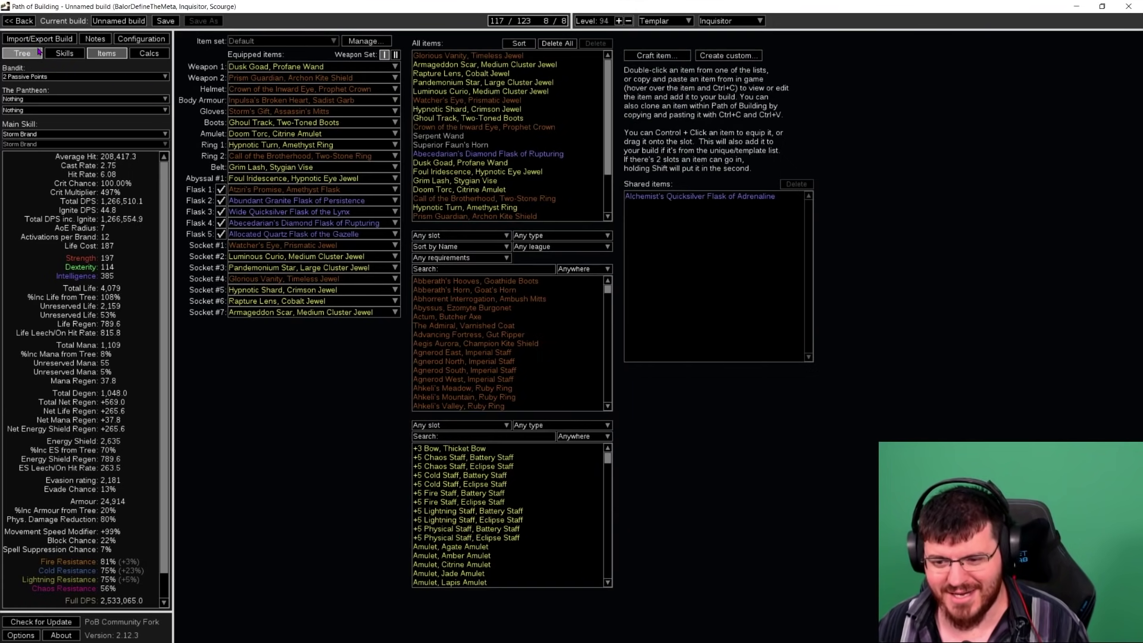
Step: Examine the Corrupted Soul notable and surrounding passives in the tree, and review the build's damage and defence stats
click(22, 53)
scroll(594, 318, up, 2)
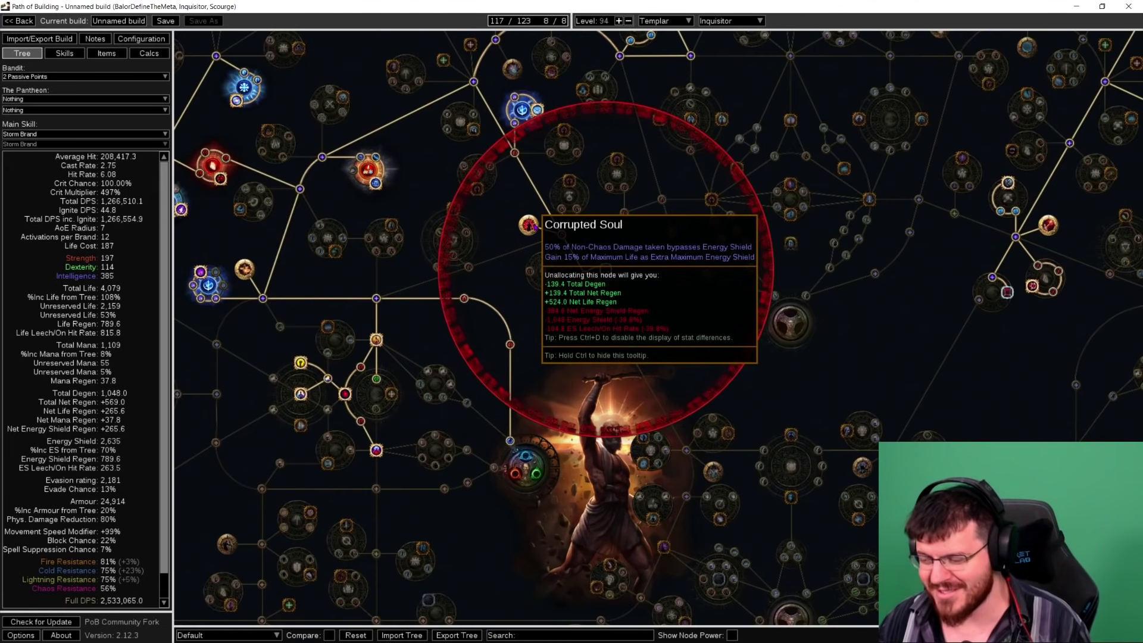
scroll(533, 227, down, 3)
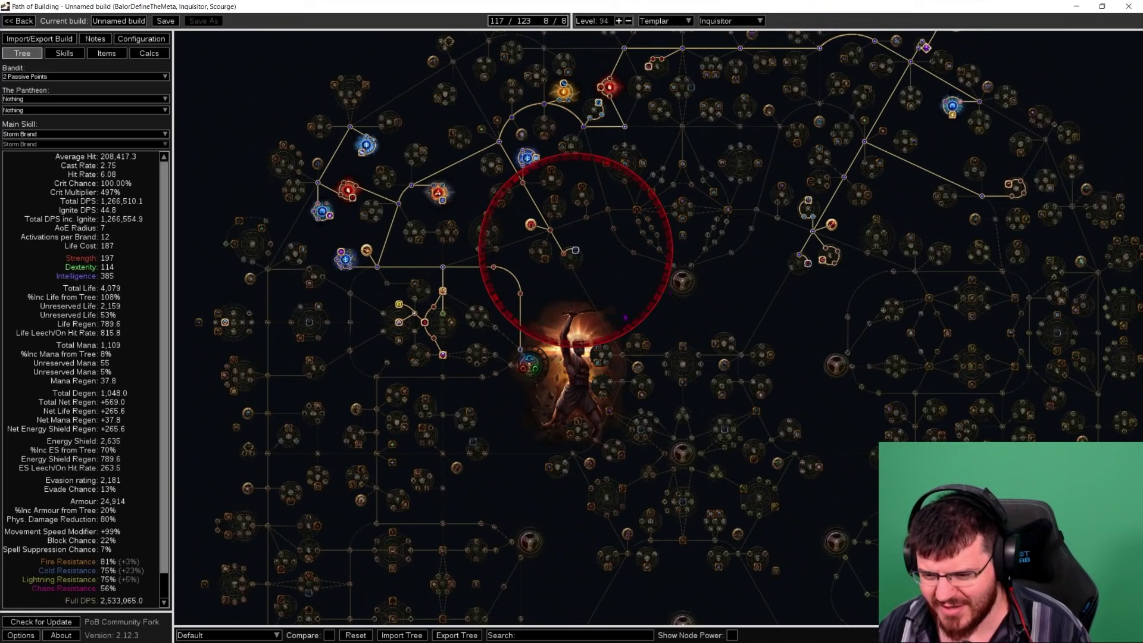
drag(690, 337, 615, 499)
scroll(594, 292, up, 1)
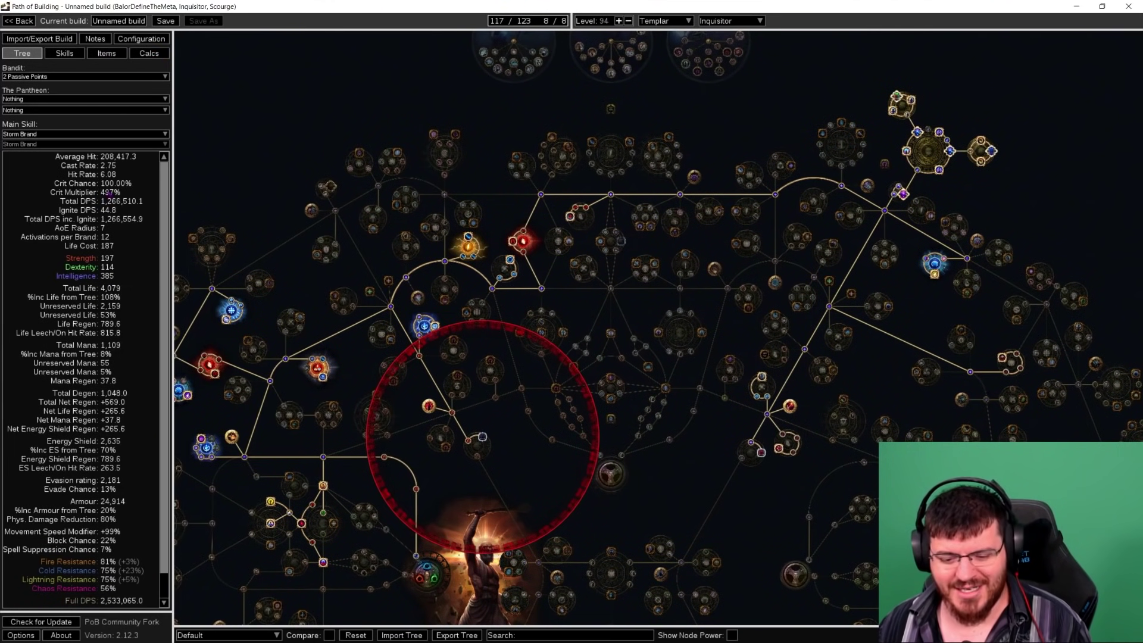
scroll(96, 569, down, 1)
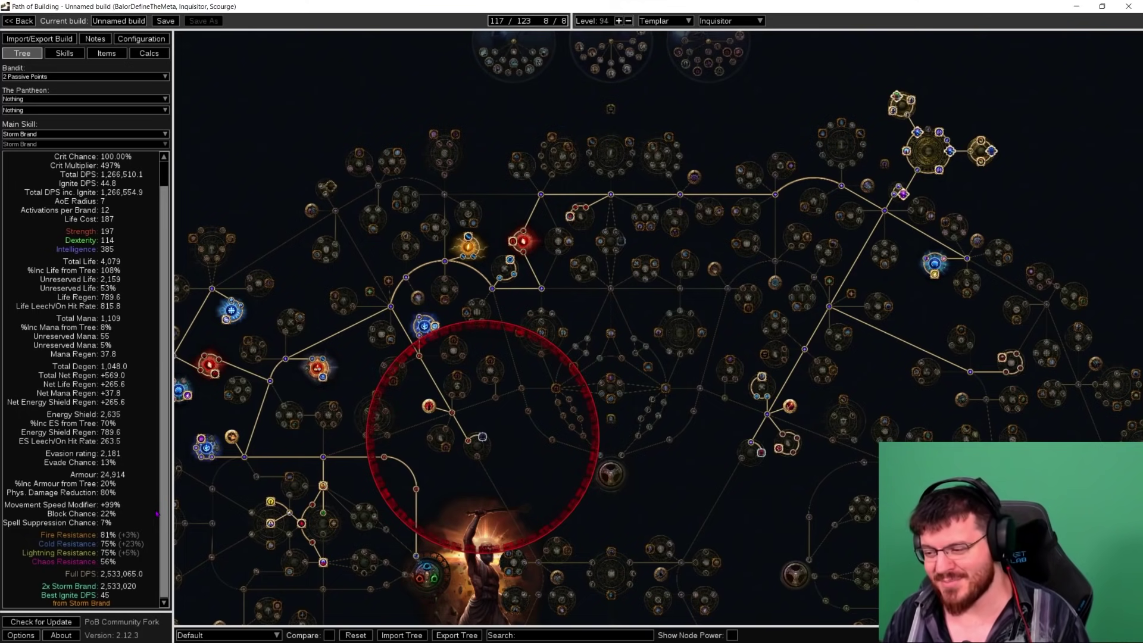
Step: Survey the allocated passive paths across the tree and inspect the Blast-Freeze notable in the outer cluster
scroll(679, 437, up, 2)
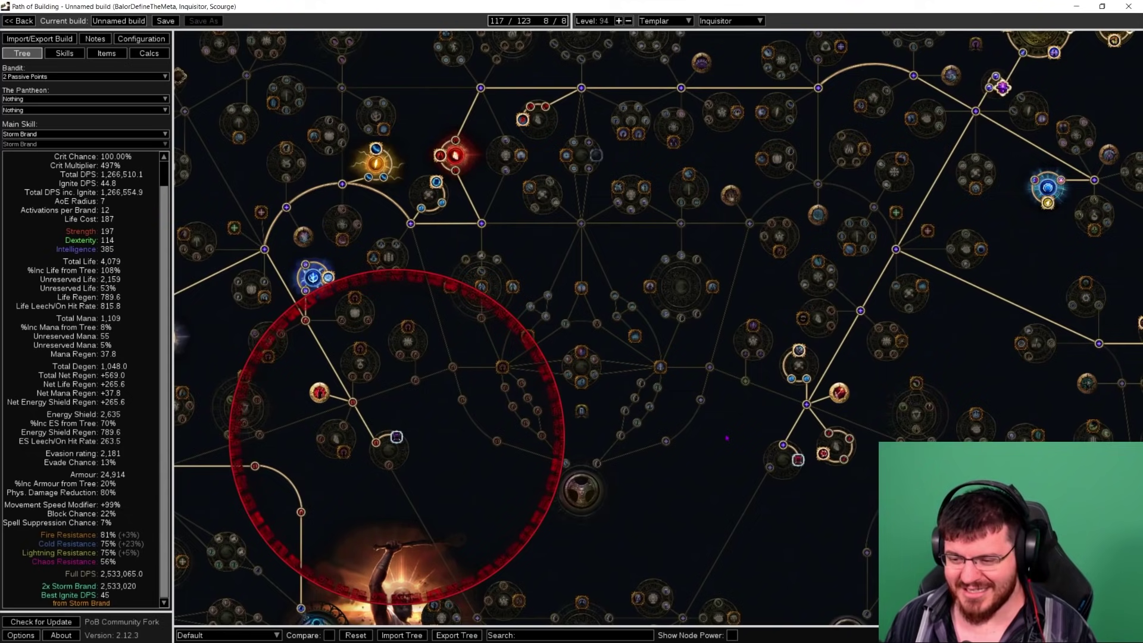
drag(727, 438, 524, 528)
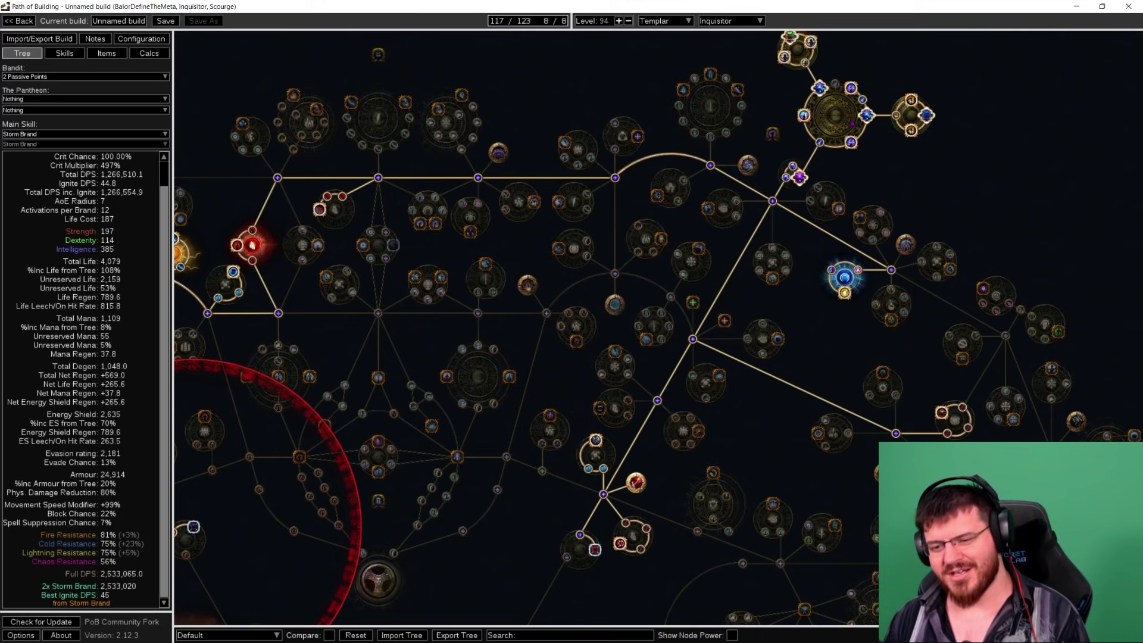
scroll(611, 209, down, 2)
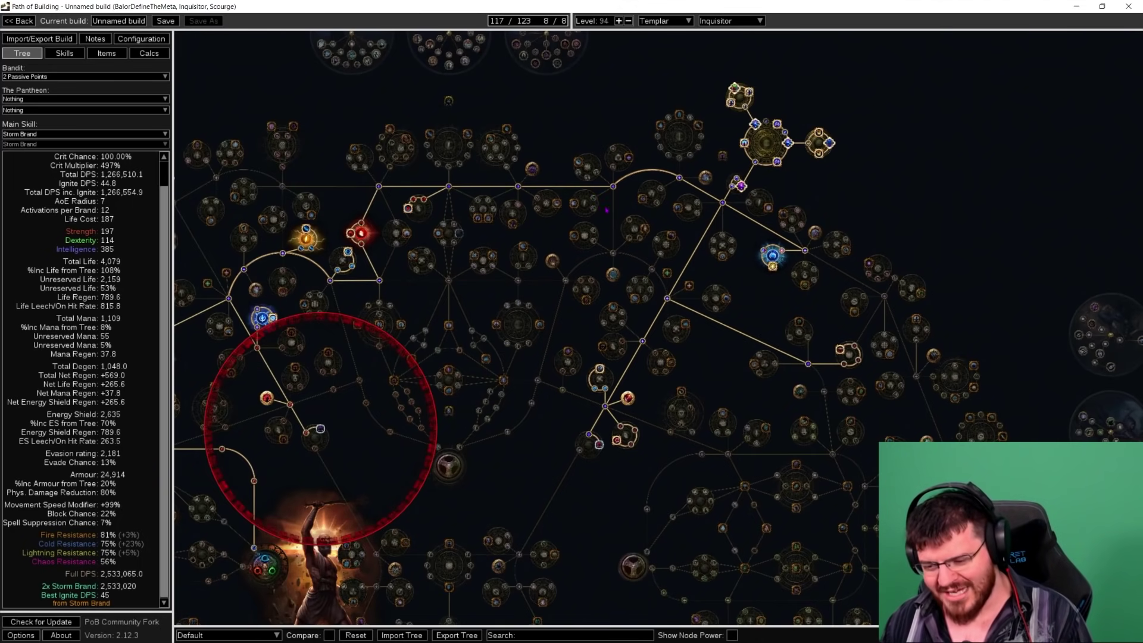
mouse_move(460, 353)
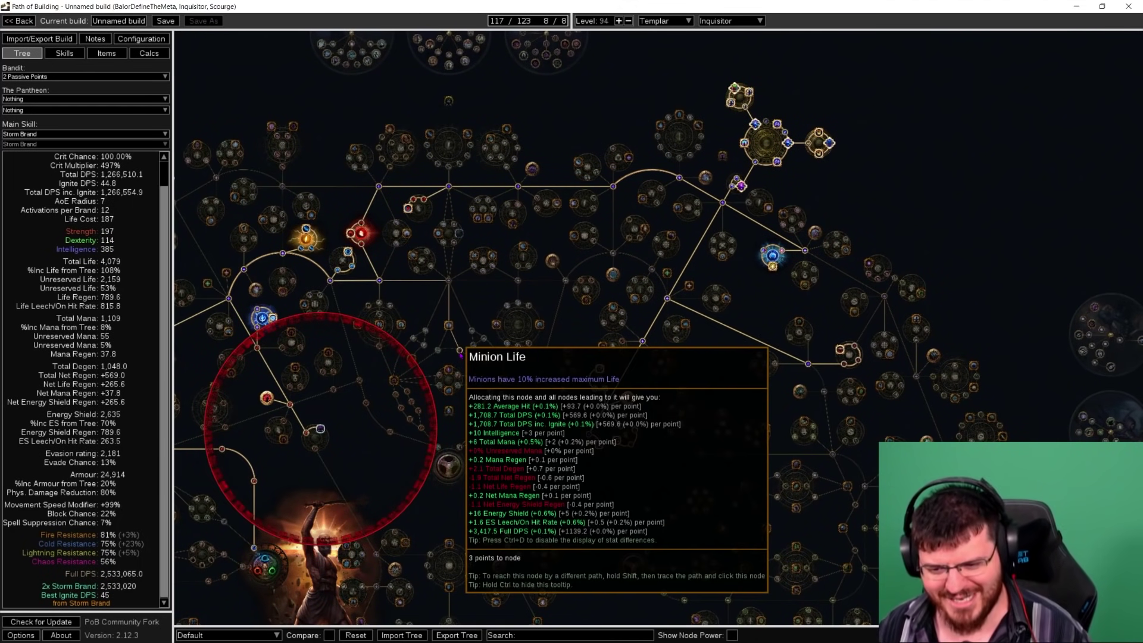
scroll(467, 461, down, 2)
drag(446, 474, 651, 429)
scroll(667, 388, up, 1)
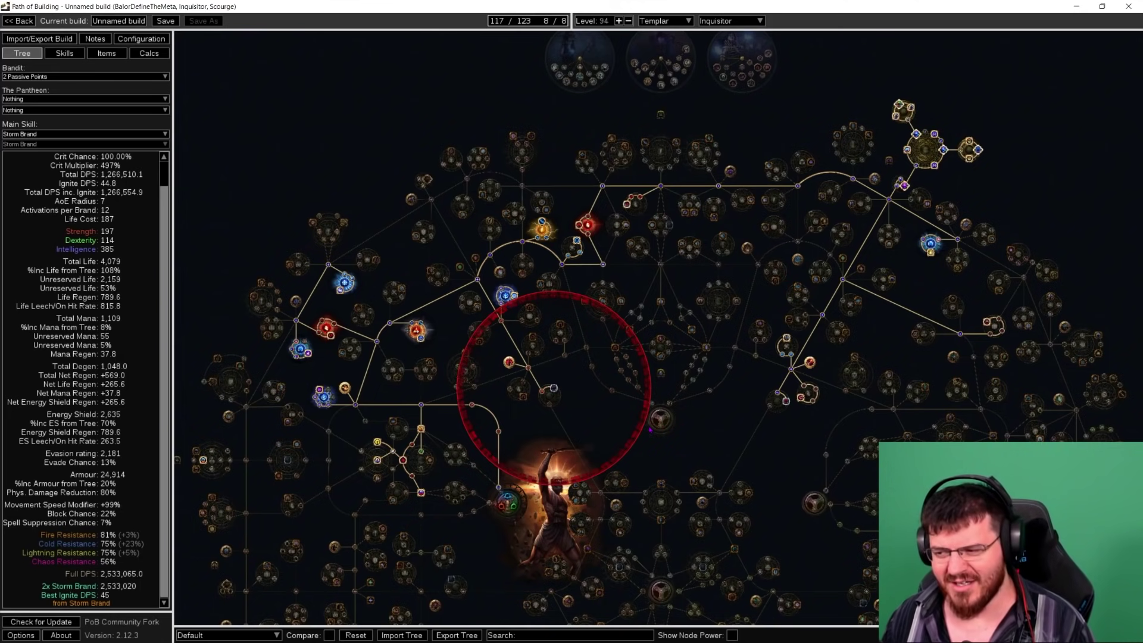
mouse_move(897, 119)
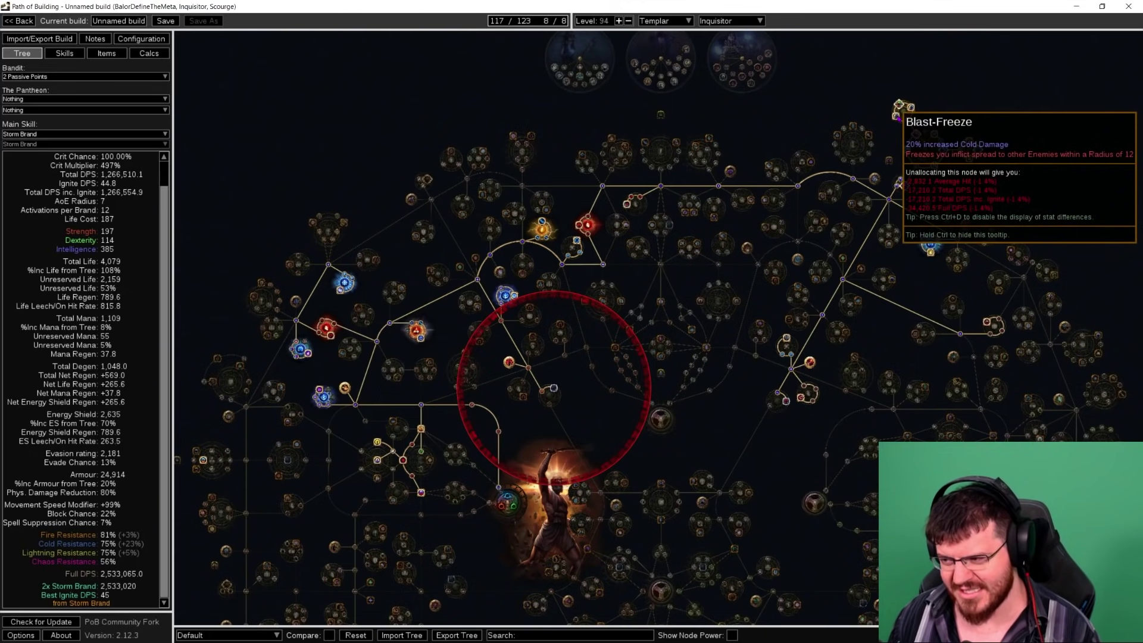
Step: Inspect the Petrified Blood skill gem and its alternate quality variants, keeping the Default variant
click(91, 53)
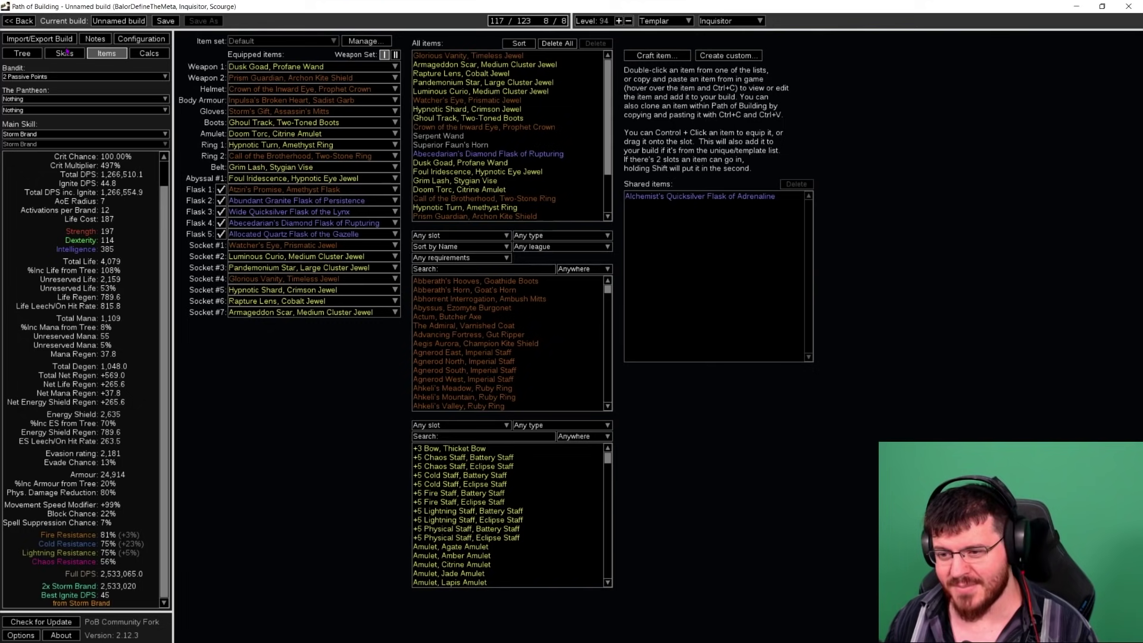
click(65, 53)
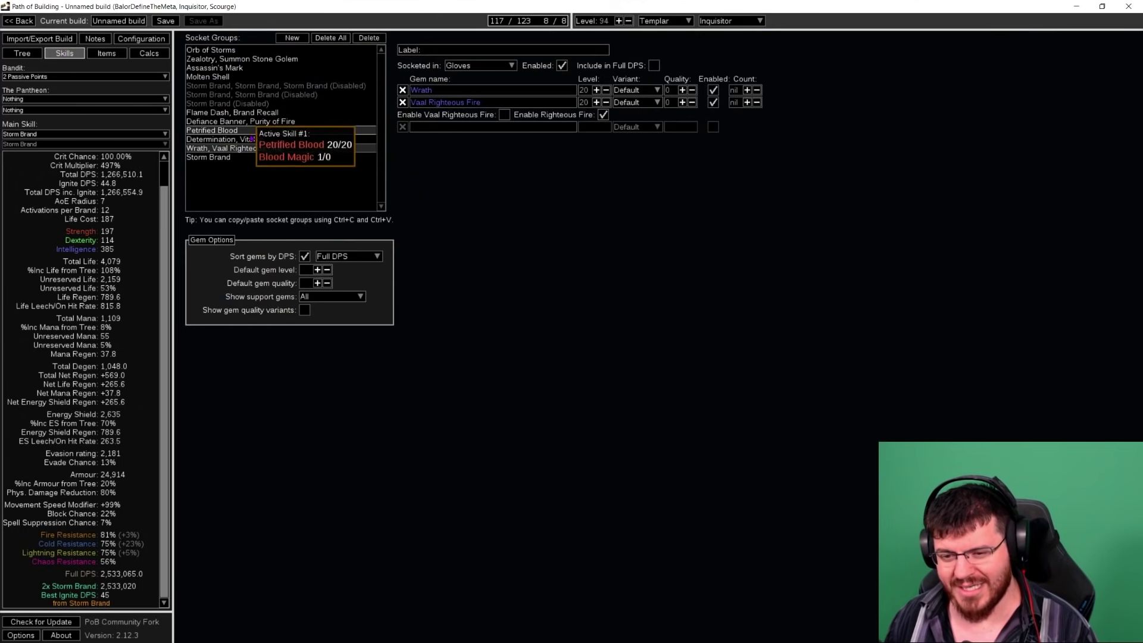
click(245, 130)
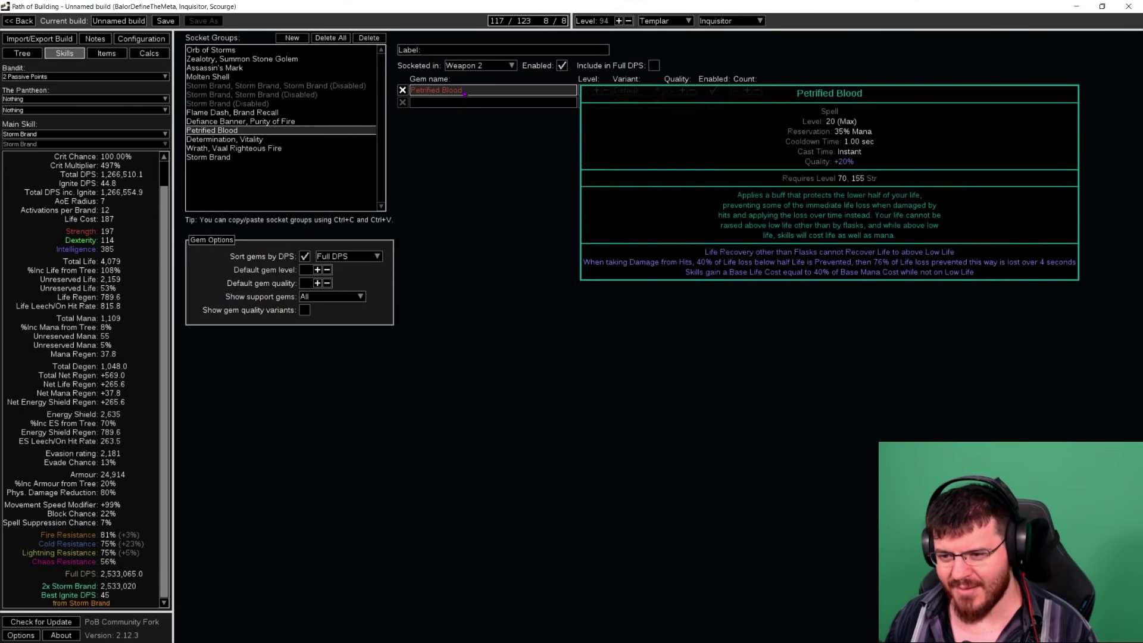
click(636, 89)
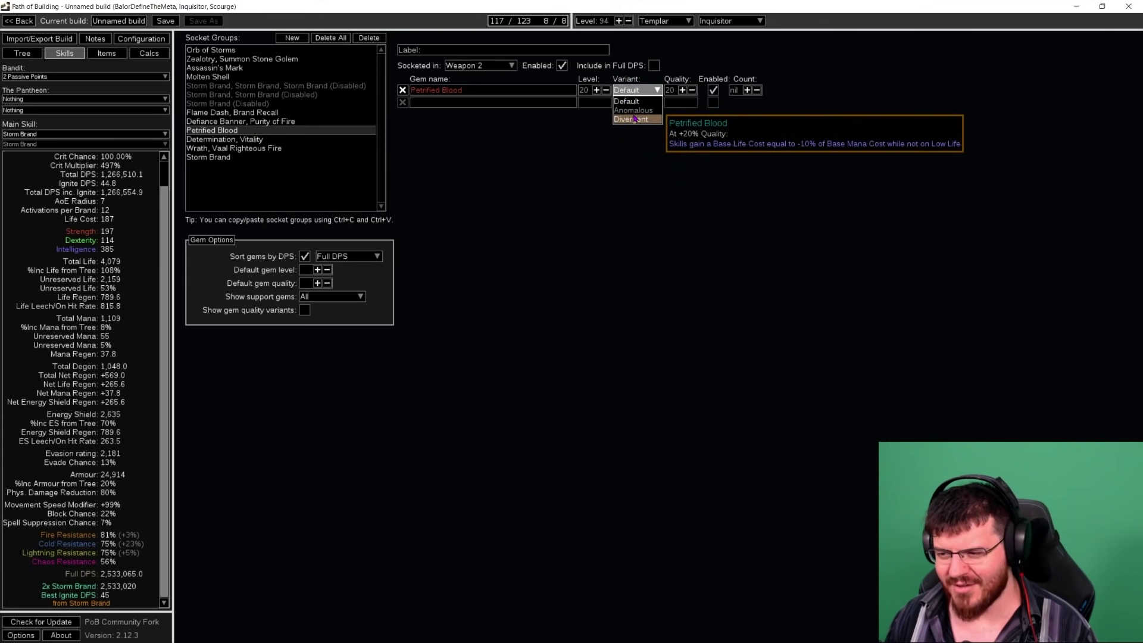
click(734, 173)
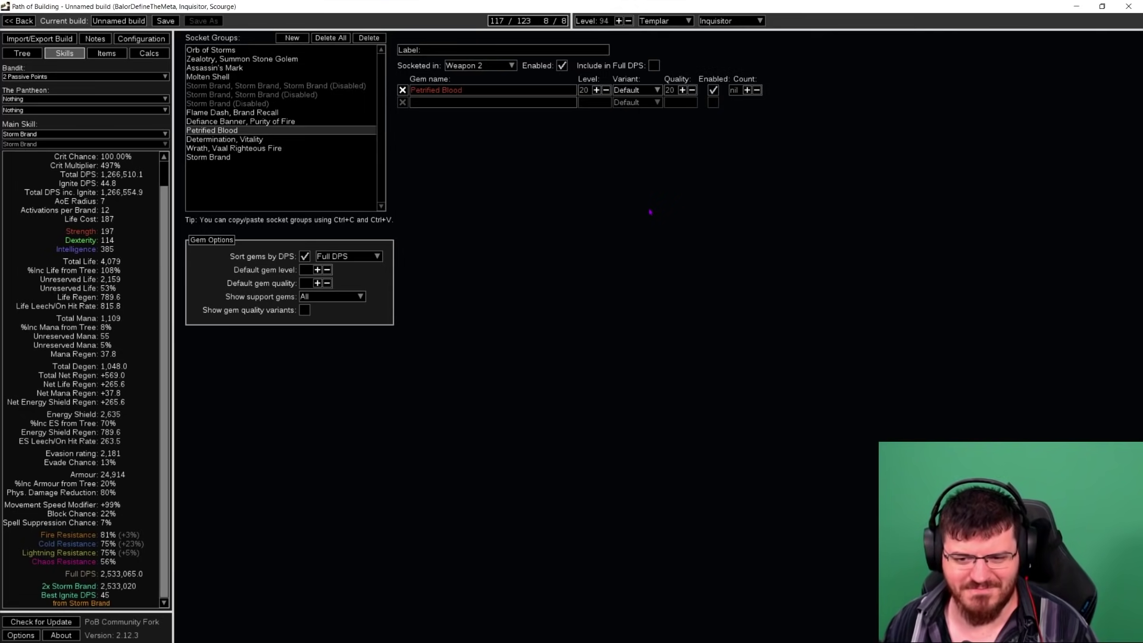
Step: Return to the passive tree to view the build's full set of allocated passives
click(30, 54)
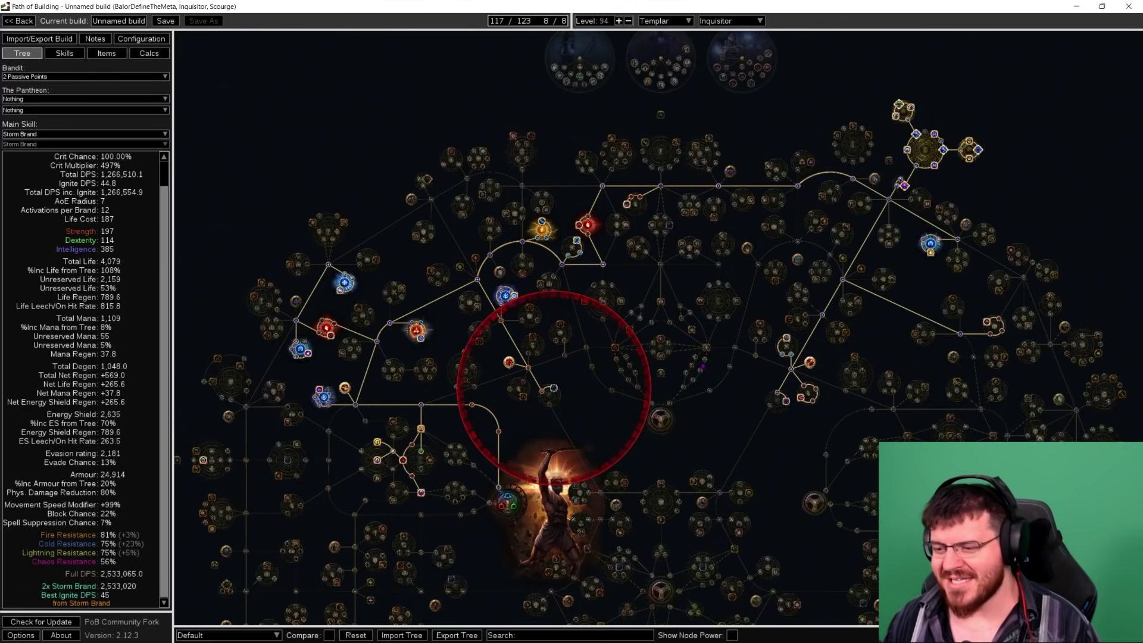
drag(678, 419, 709, 393)
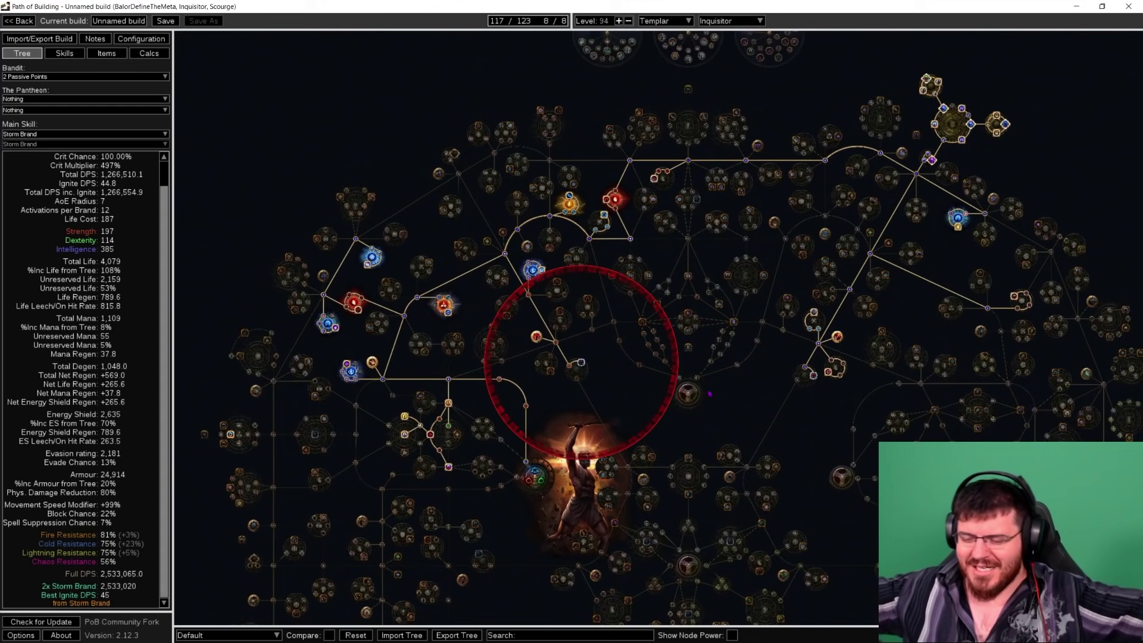